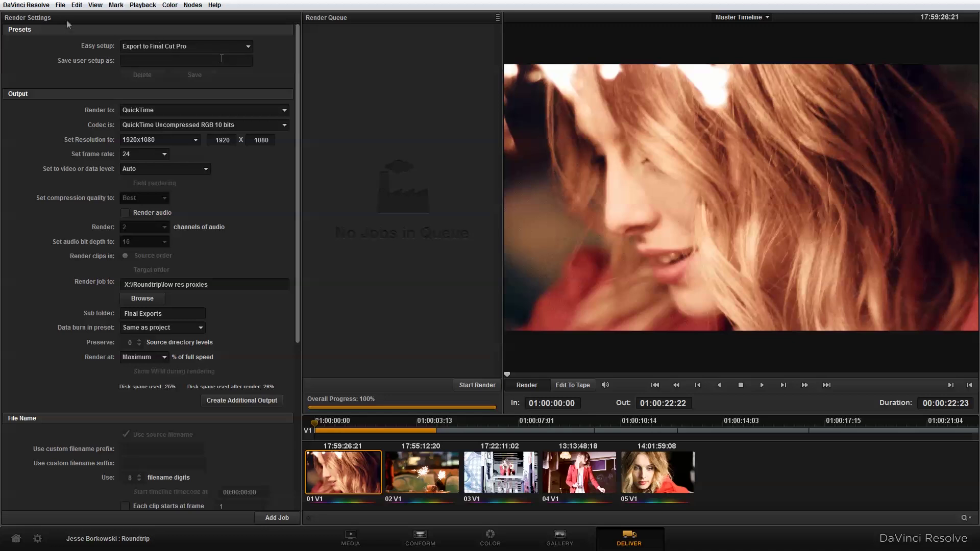
# Render with the QuickTime H.264 codec at a customized 640x360 resolution, entering 360 as the height.
pyautogui.click(222, 47)
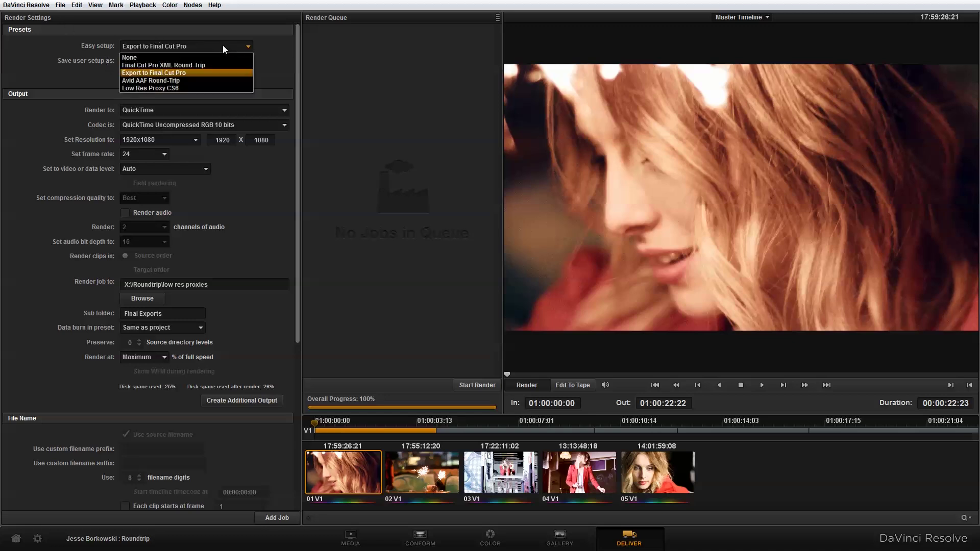
pyautogui.click(204, 73)
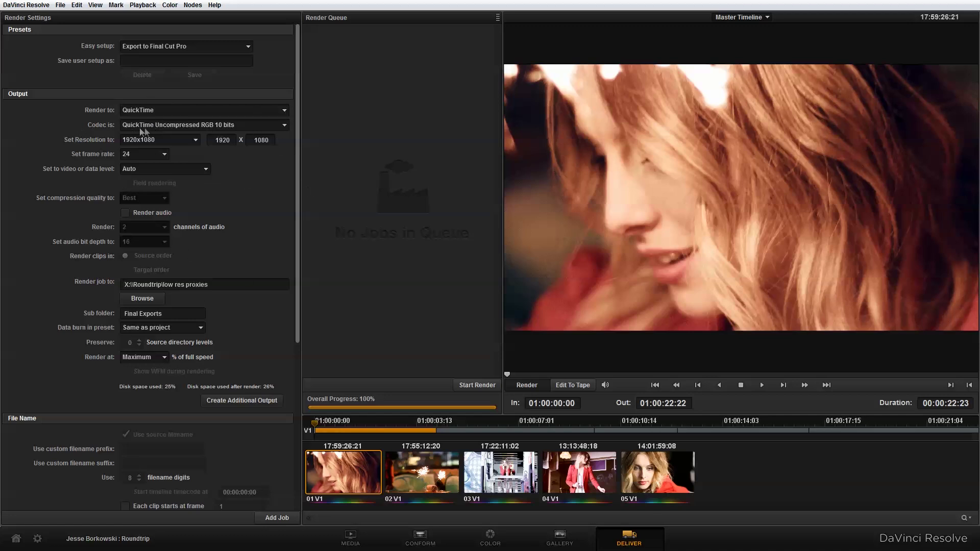
pyautogui.click(241, 125)
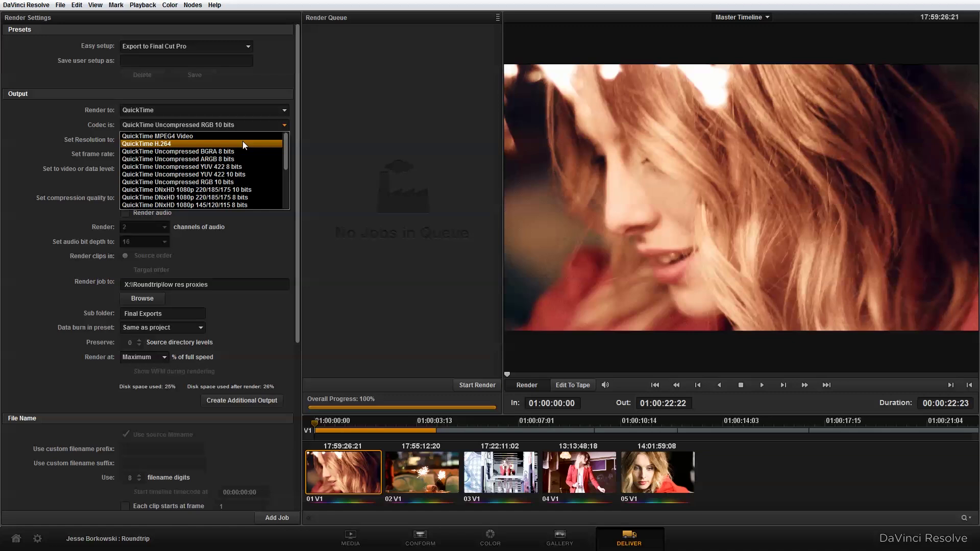
pyautogui.moveTo(284, 143); pyautogui.dragTo(291, 122)
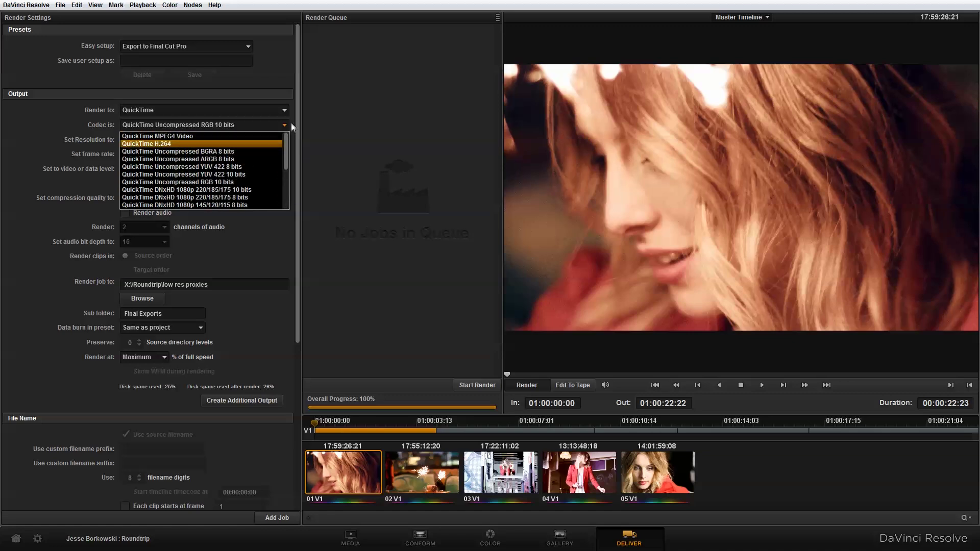
pyautogui.click(156, 143)
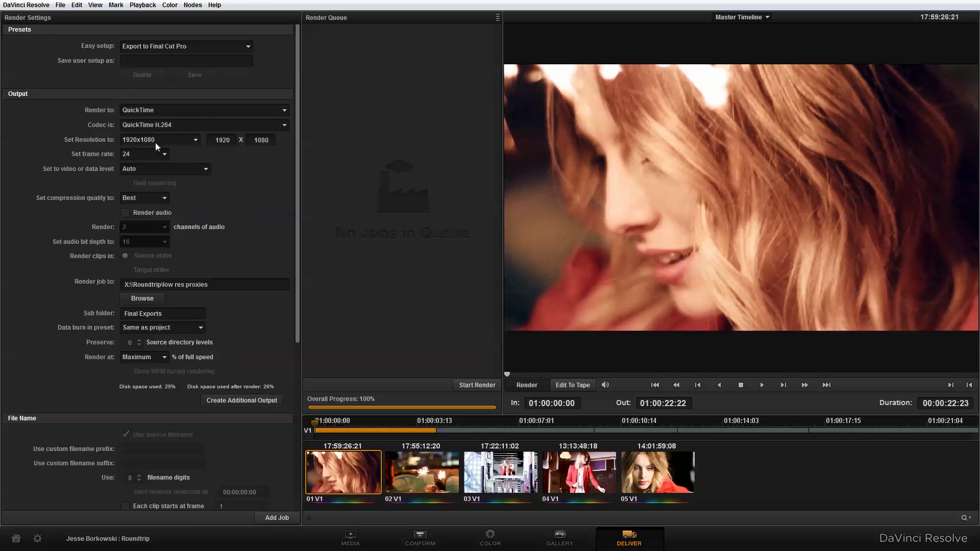
pyautogui.click(195, 141)
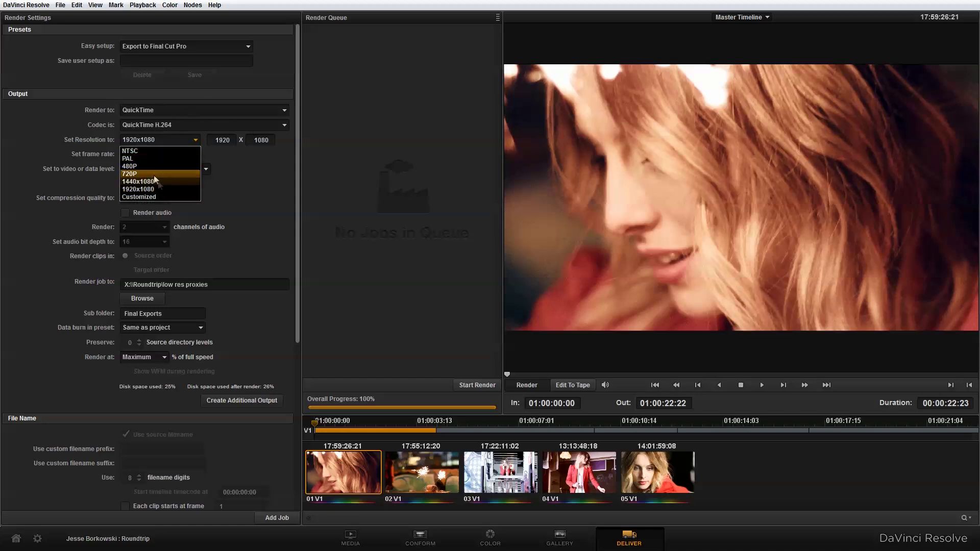
pyautogui.click(160, 196)
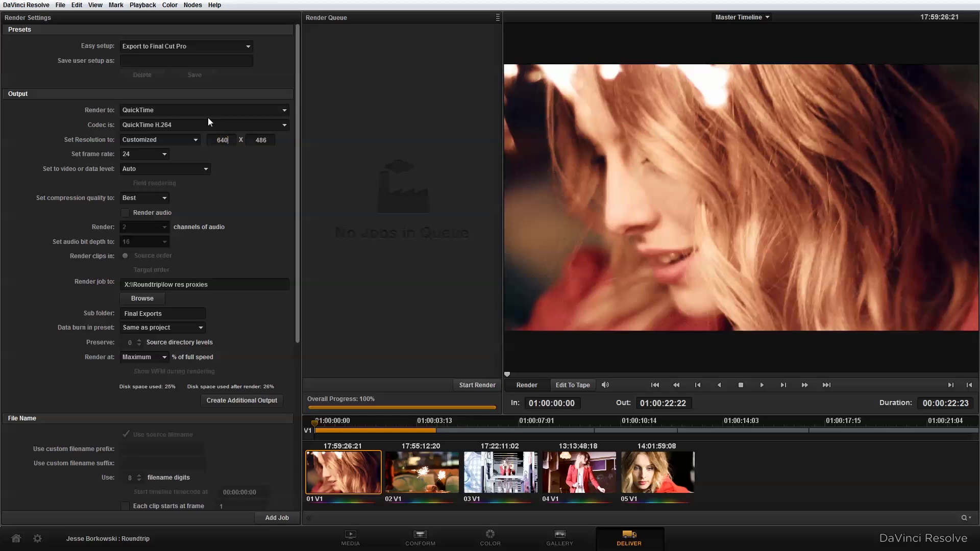
pyautogui.click(269, 143)
pyautogui.write('360')
# Set the compression quality to Least.
pyautogui.click(164, 197)
pyautogui.click(156, 209)
pyautogui.moveTo(296, 194); pyautogui.dragTo(280, 263)
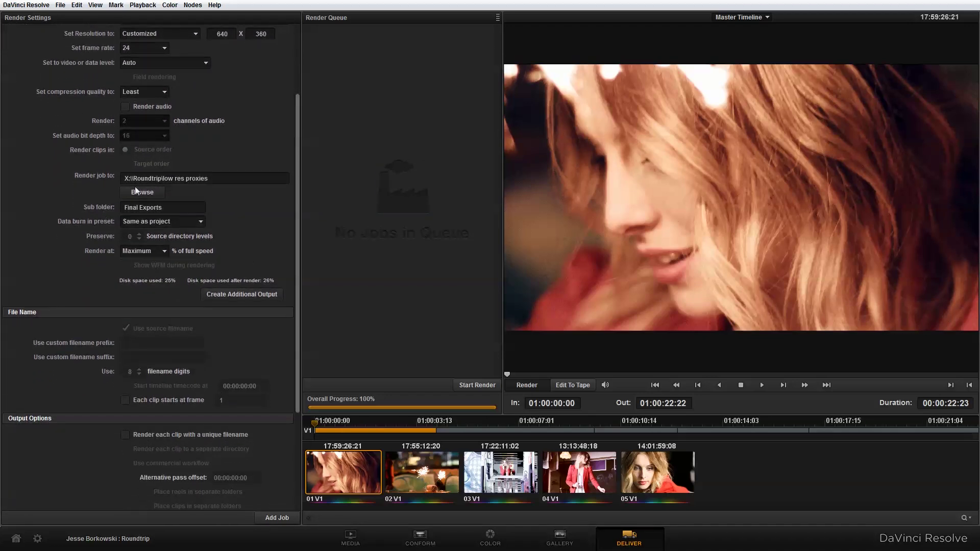
# Replace the Final Exports sub folder name with 'Low Resolution'.
pyautogui.moveTo(225, 178); pyautogui.dragTo(111, 182)
pyautogui.moveTo(181, 207); pyautogui.dragTo(102, 200)
pyautogui.write('Liw Resolution')
pyautogui.moveTo(295, 268); pyautogui.dragTo(283, 338)
pyautogui.scroll(-2, 255, 327)
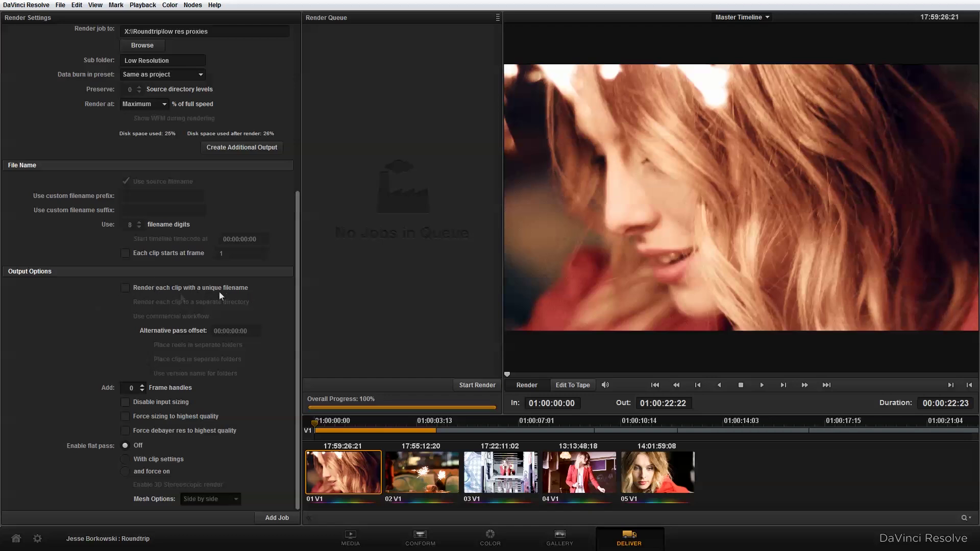
pyautogui.moveTo(297, 255); pyautogui.dragTo(300, 81)
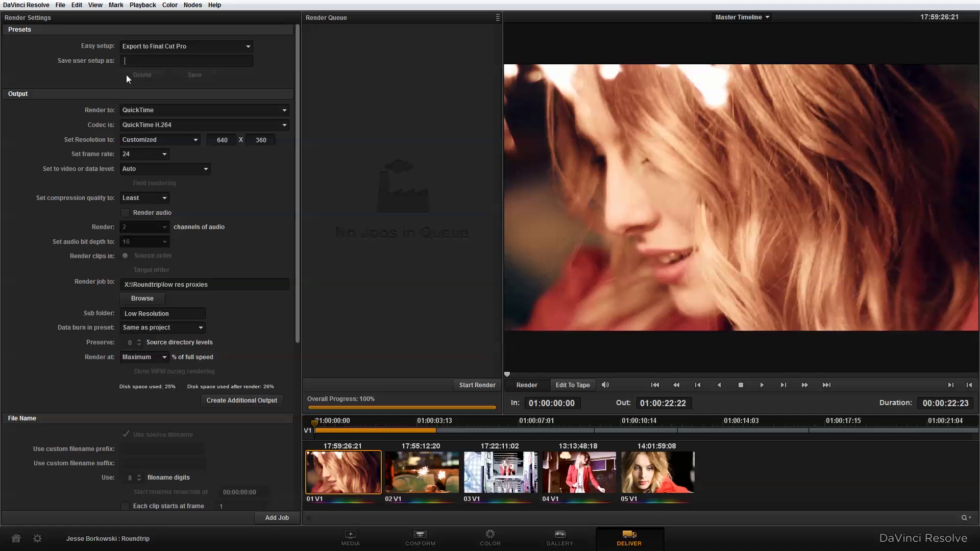
# Save the settings as preset 'Low Resolution Proxies Premiere' and confirm it appears in the preset list.
pyautogui.write('Lo')
pyautogui.write('w Resolution ')
pyautogui.write('Prox')
pyautogui.write('ies ')
pyautogui.write('C')
pyautogui.write('Premier')
pyautogui.write('e')
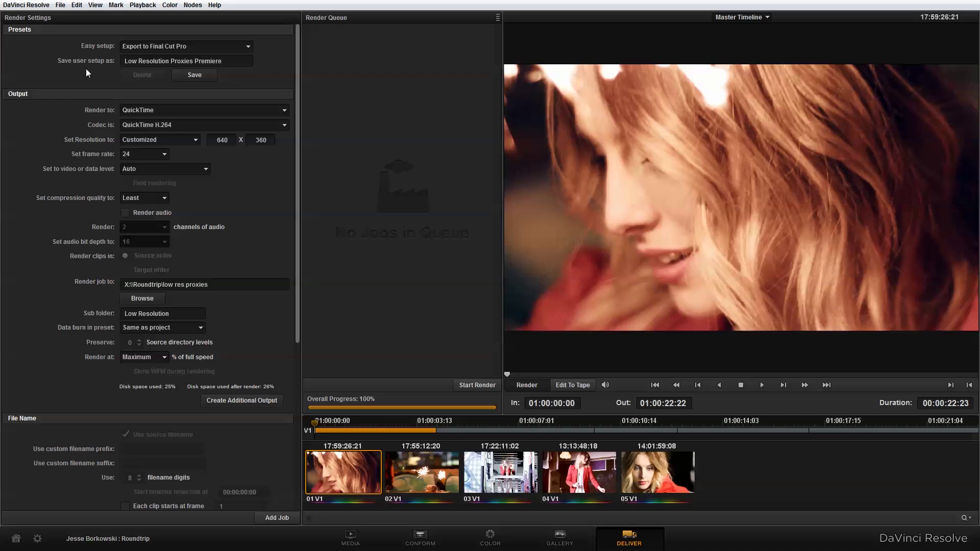
pyautogui.click(209, 74)
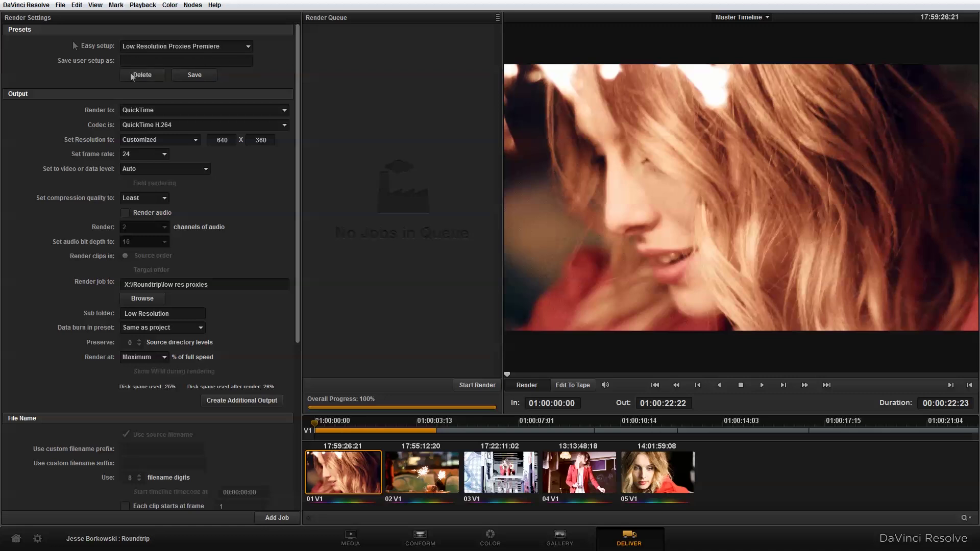
pyautogui.click(163, 47)
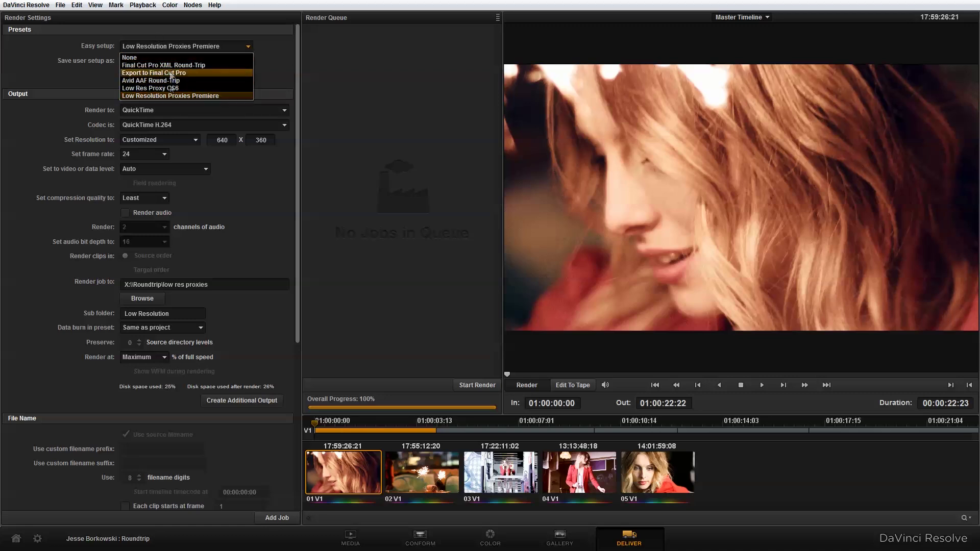
pyautogui.click(171, 96)
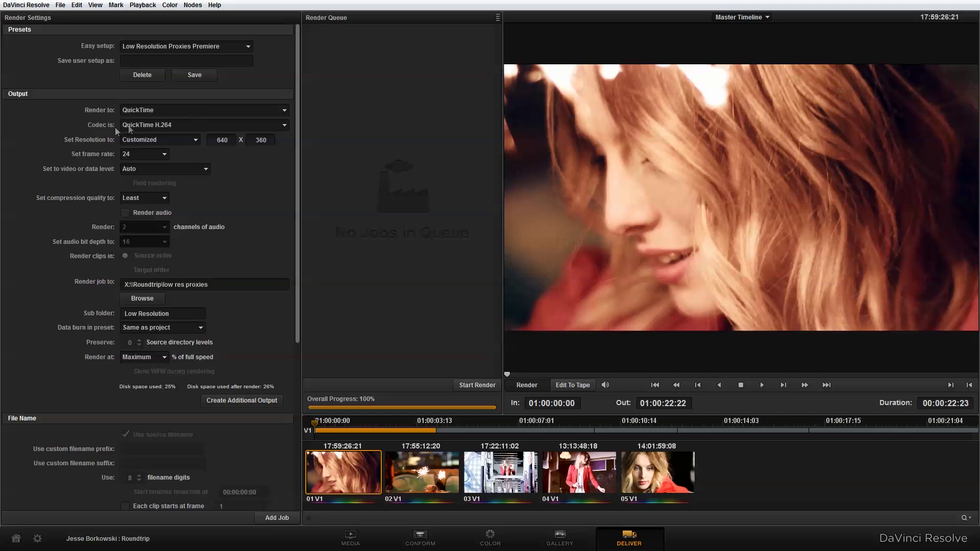
pyautogui.click(240, 51)
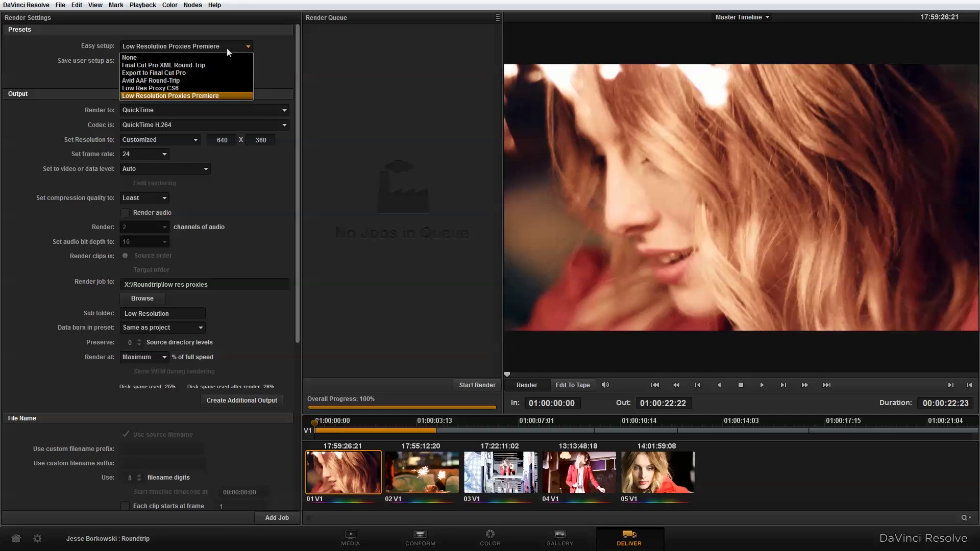
pyautogui.click(177, 66)
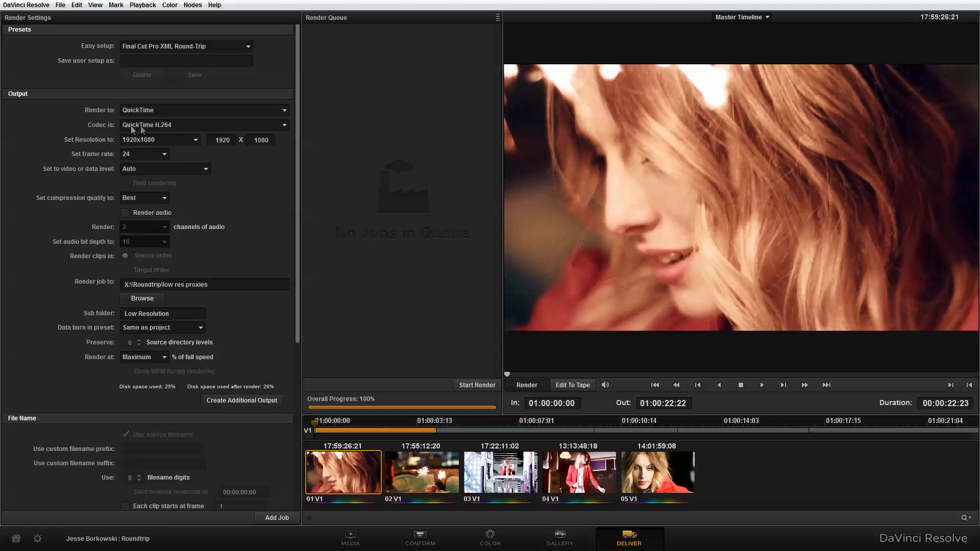
pyautogui.click(210, 48)
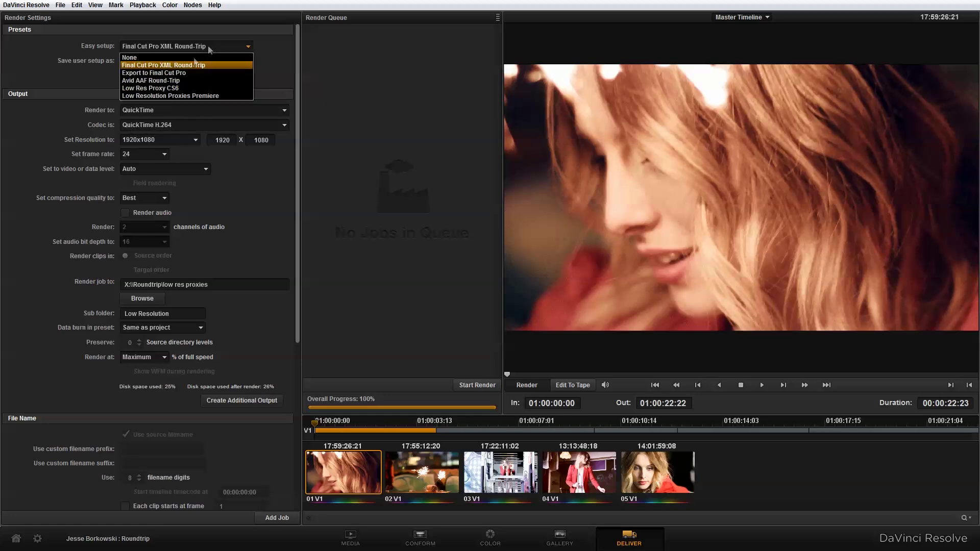
pyautogui.click(172, 96)
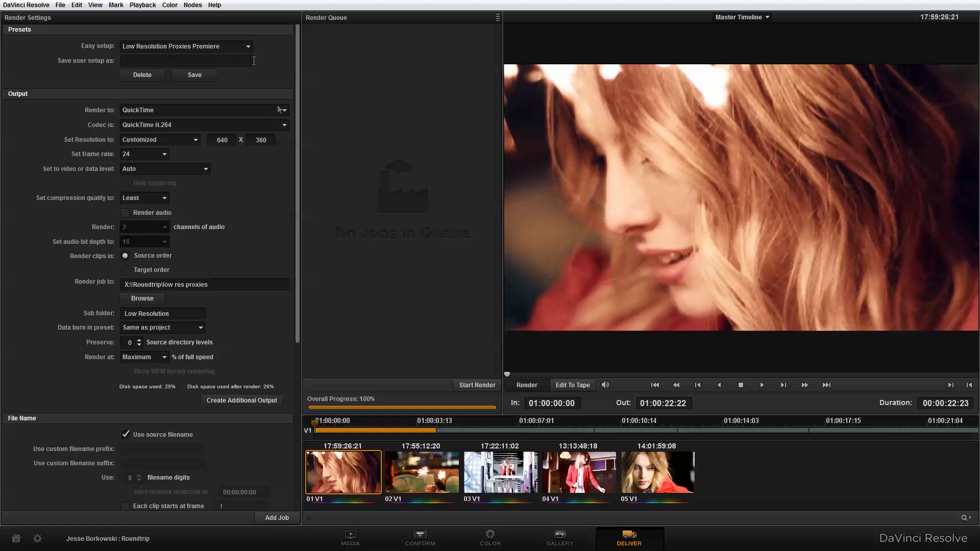
pyautogui.scroll(-5, 296, 105)
pyautogui.scroll(4, 298, 254)
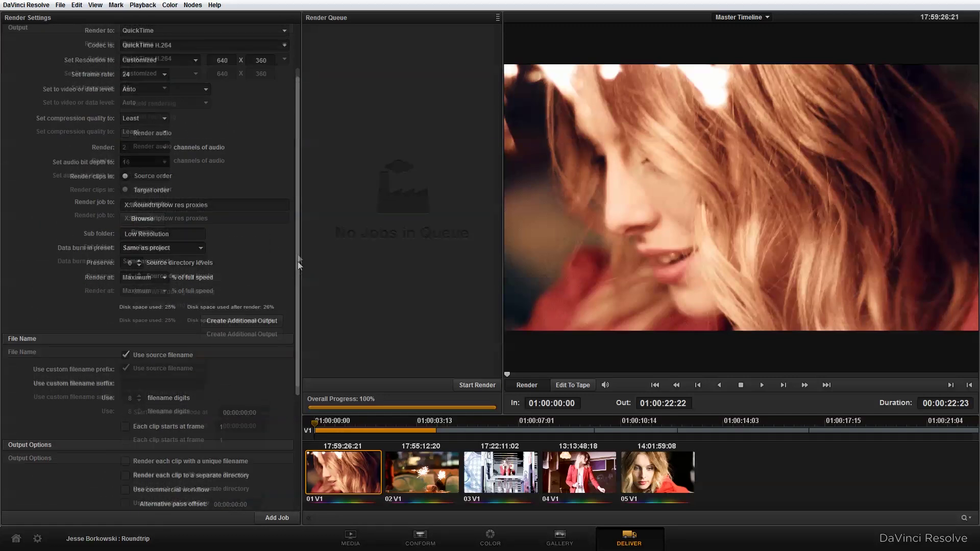
# Add the master timeline as a render job, scrub through its clips, then render the proxies.
pyautogui.click(265, 515)
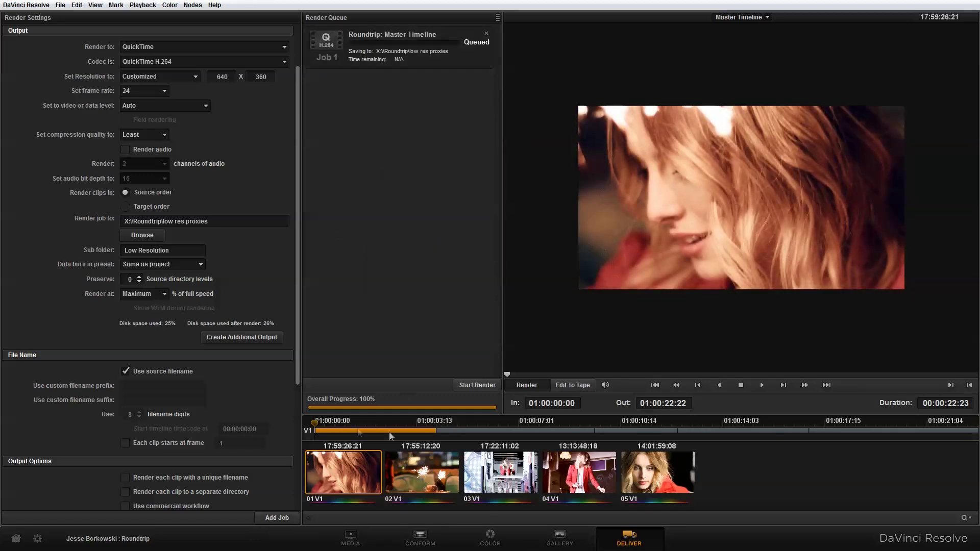
pyautogui.moveTo(343, 423); pyautogui.dragTo(302, 421)
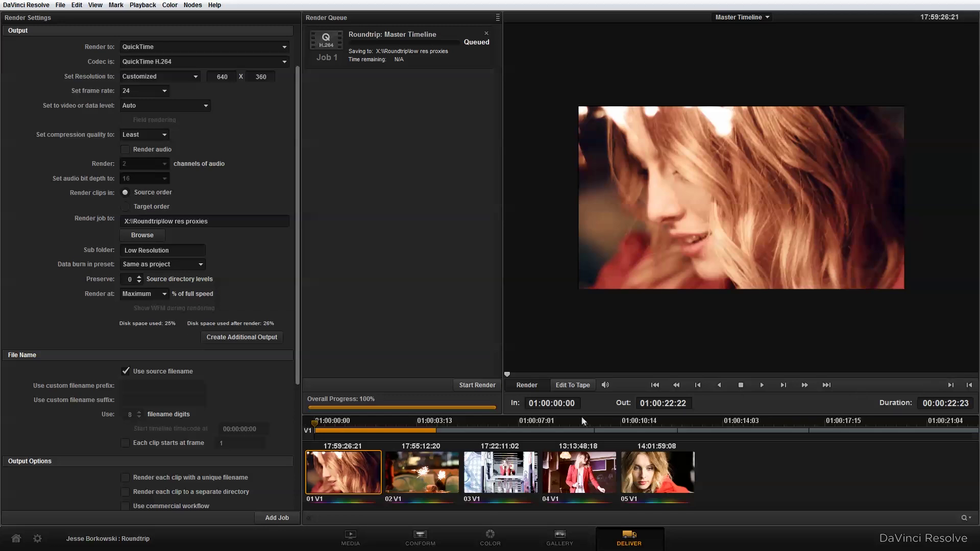
pyautogui.moveTo(585, 421); pyautogui.dragTo(976, 422)
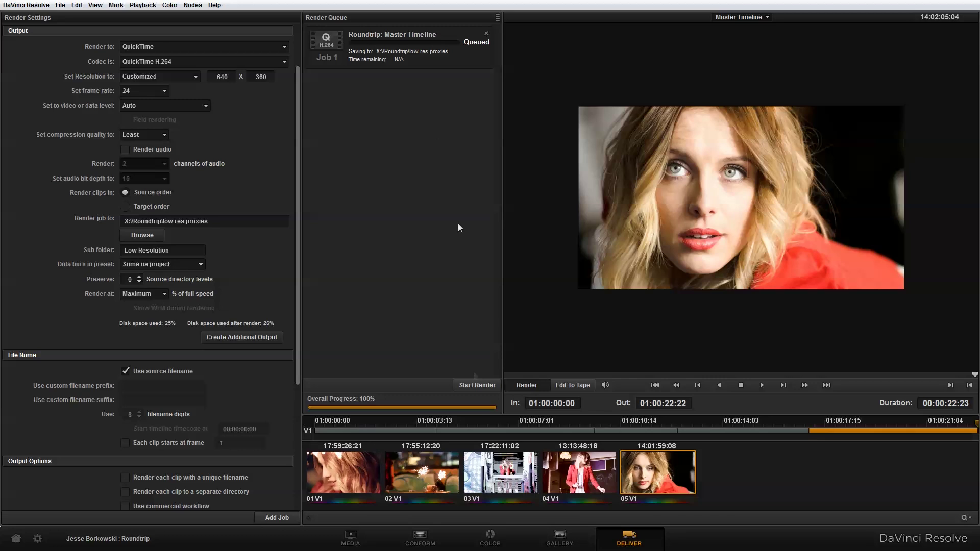
pyautogui.click(475, 386)
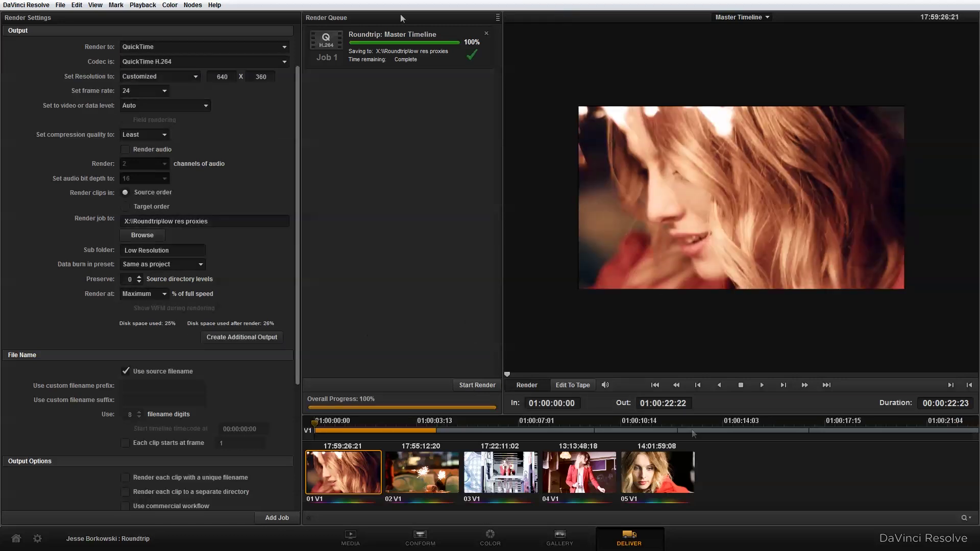
# In Premiere Pro's Project panel, create a bin named 'Low Res' and open it in its own window.
pyautogui.moveTo(638, 531)
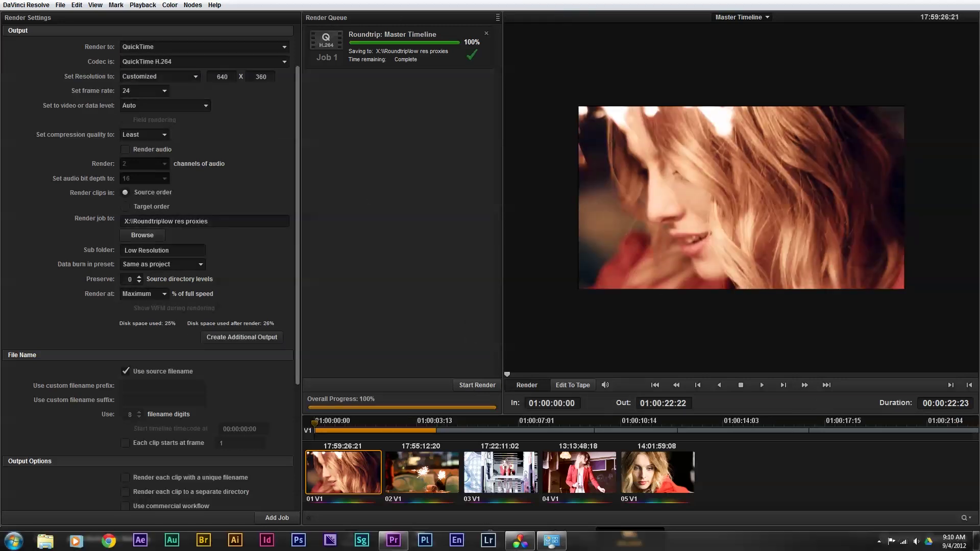
pyautogui.click(394, 540)
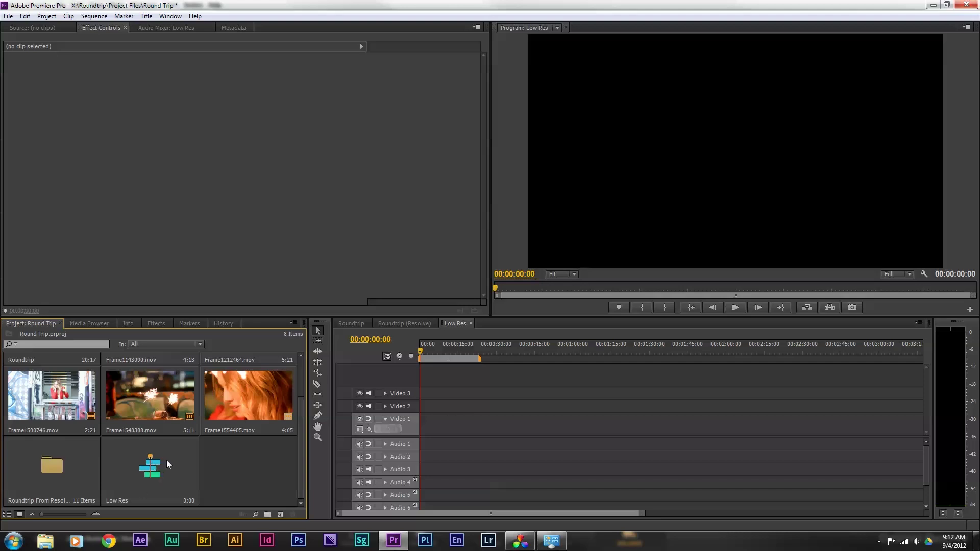
pyautogui.click(166, 461)
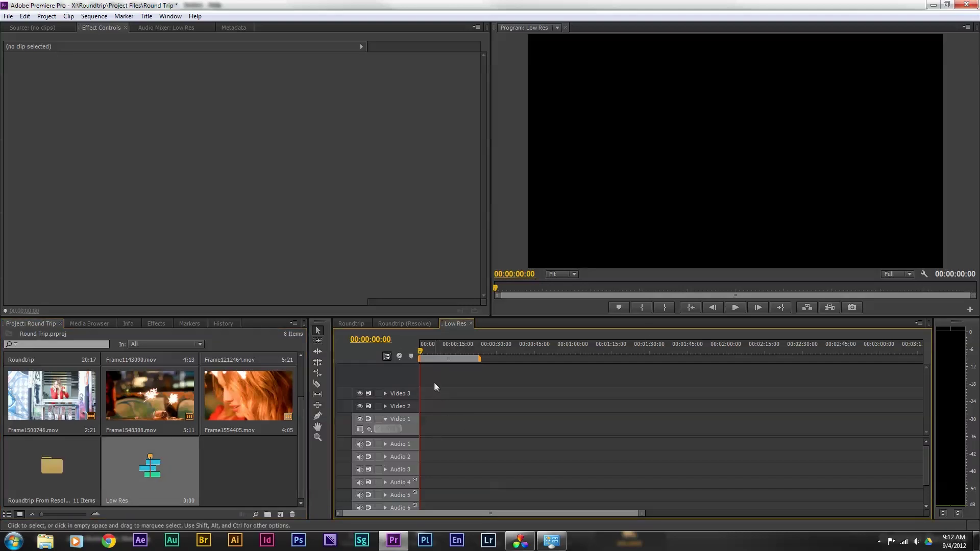
pyautogui.rightClick(228, 473)
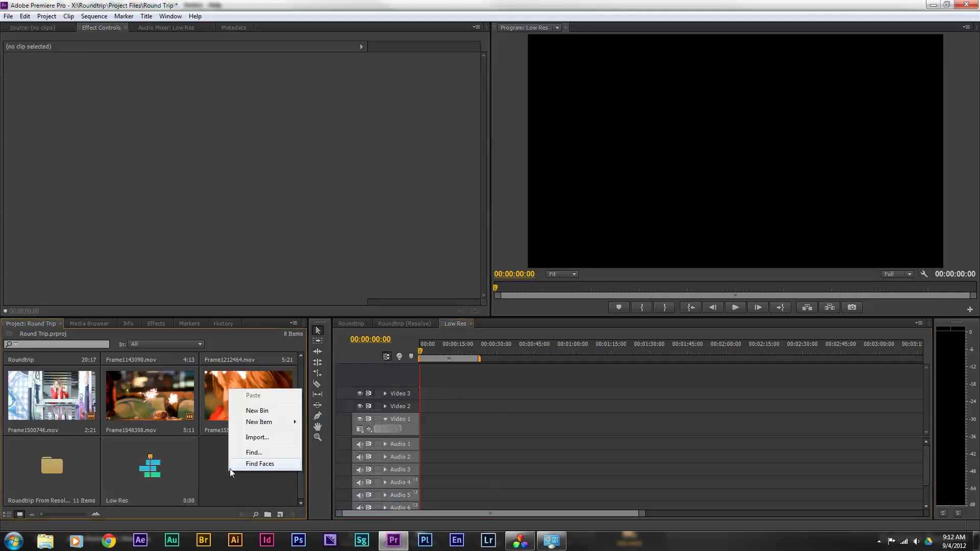
pyautogui.click(255, 411)
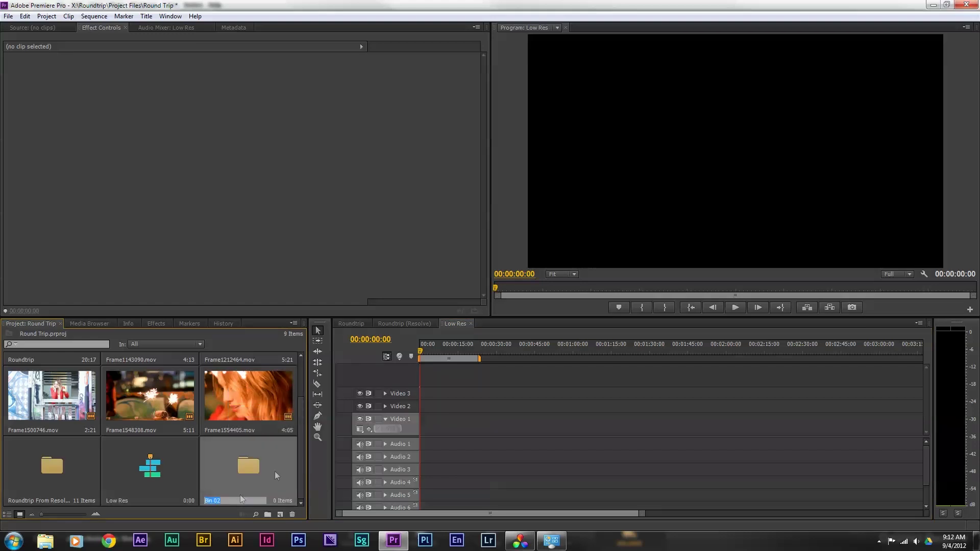
pyautogui.write('Low Res')
pyautogui.press('Return')
pyautogui.doubleClick(256, 464)
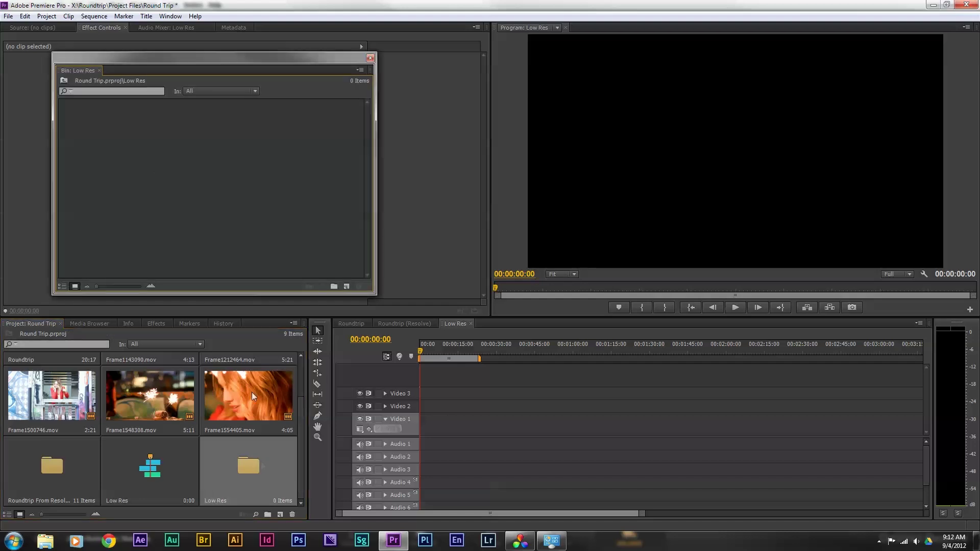
# Import the five low-resolution proxy .mov clips into the Low Res bin.
pyautogui.rightClick(154, 161)
pyautogui.click(189, 210)
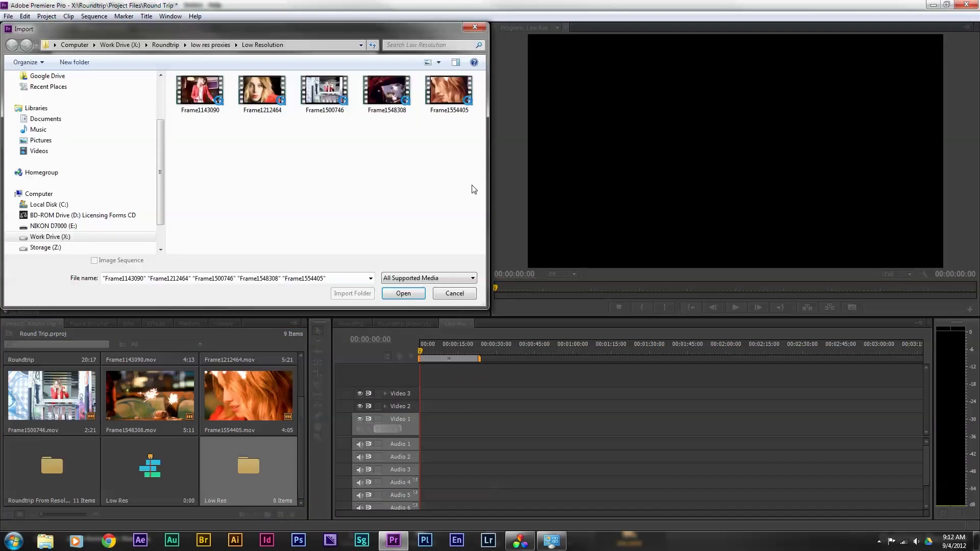
pyautogui.moveTo(473, 188); pyautogui.dragTo(200, 88)
pyautogui.click(416, 295)
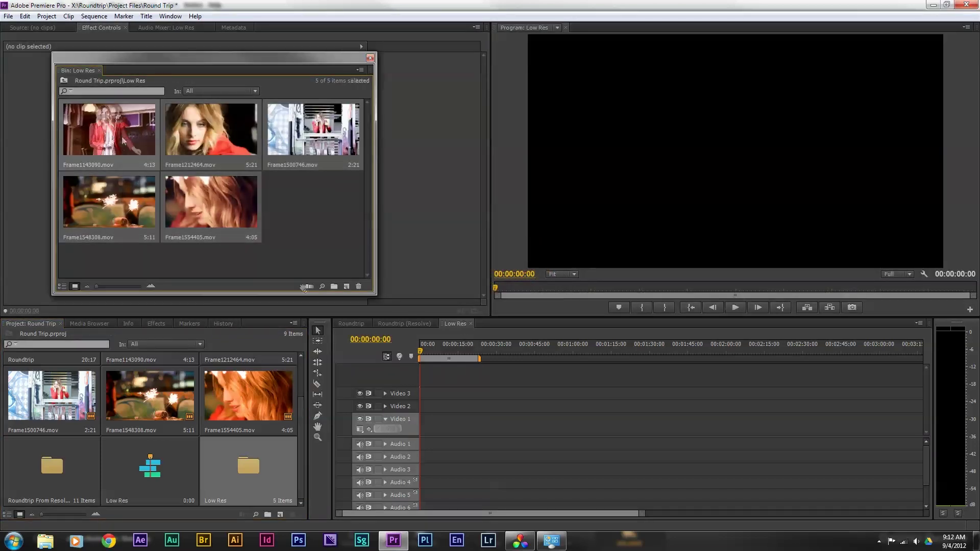
# Place the five clips at the start of Video 1 and play the sequence back.
pyautogui.moveTo(110, 130); pyautogui.dragTo(449, 423)
pyautogui.click(431, 352)
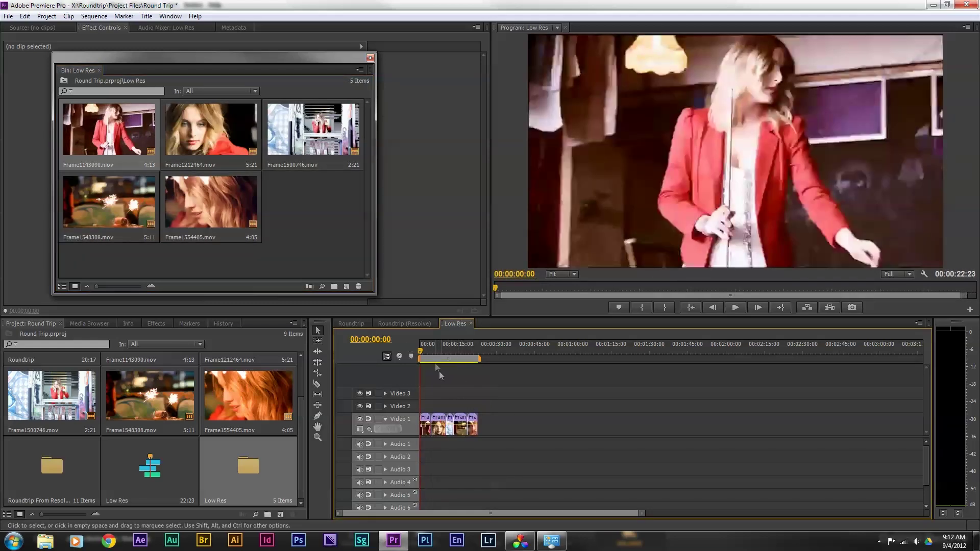
pyautogui.press('space')
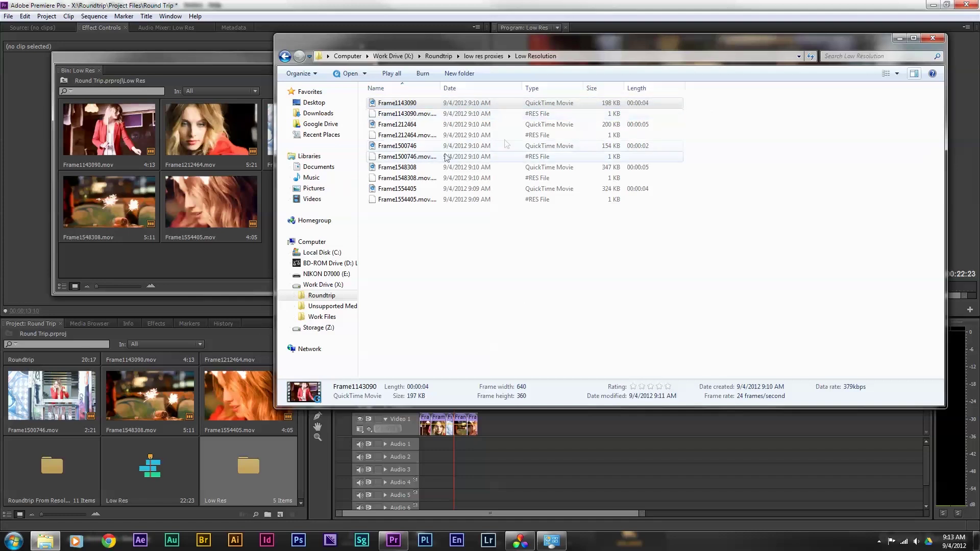
# Check the details of proxies Frame1143090, Frame1212464, Frame1500746, Frame1548308 and Frame1554405.
pyautogui.click(605, 104)
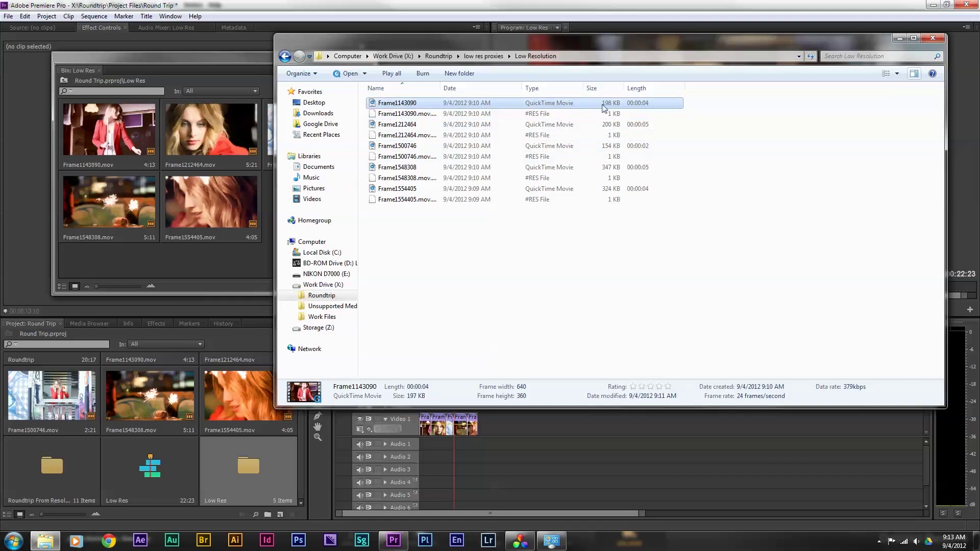
pyautogui.click(604, 125)
pyautogui.click(605, 147)
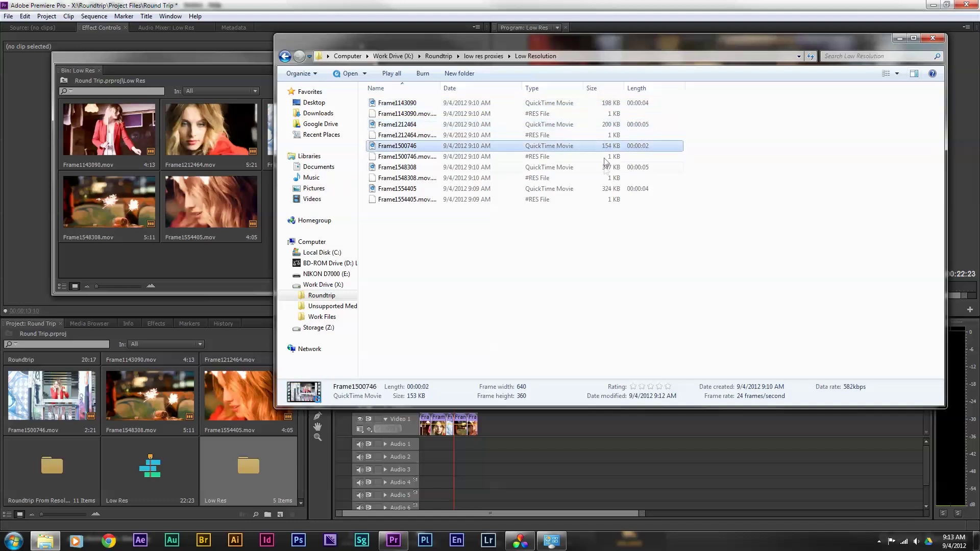
pyautogui.click(605, 170)
pyautogui.click(607, 190)
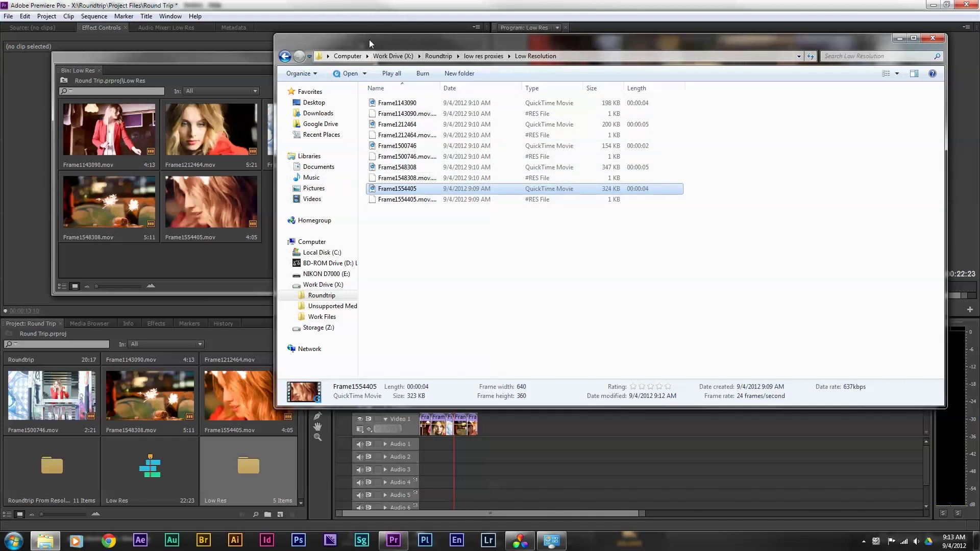
# Move Explorer aside and preview the Low Res edit across several clips in Premiere Pro.
pyautogui.moveTo(369, 43); pyautogui.dragTo(850, 131)
pyautogui.click(448, 351)
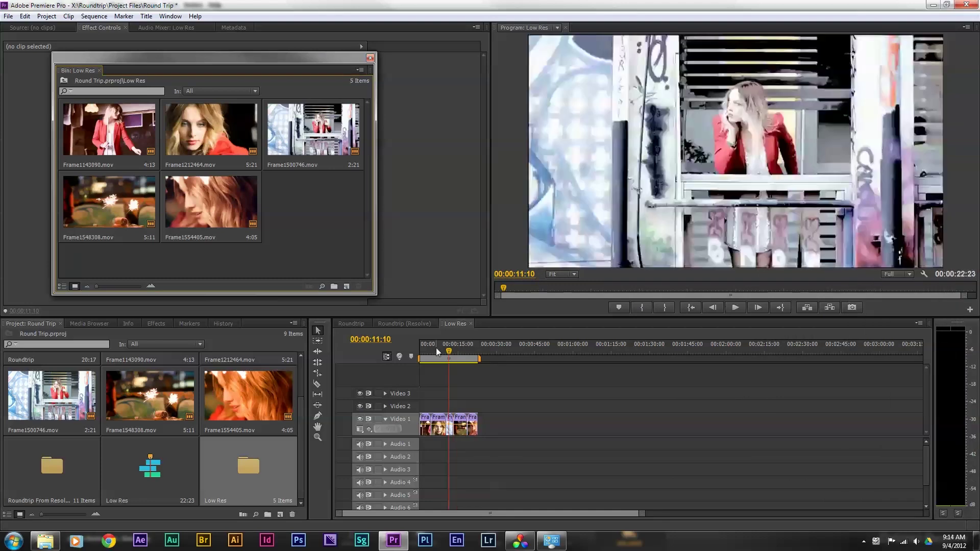
pyautogui.moveTo(437, 351); pyautogui.dragTo(409, 347)
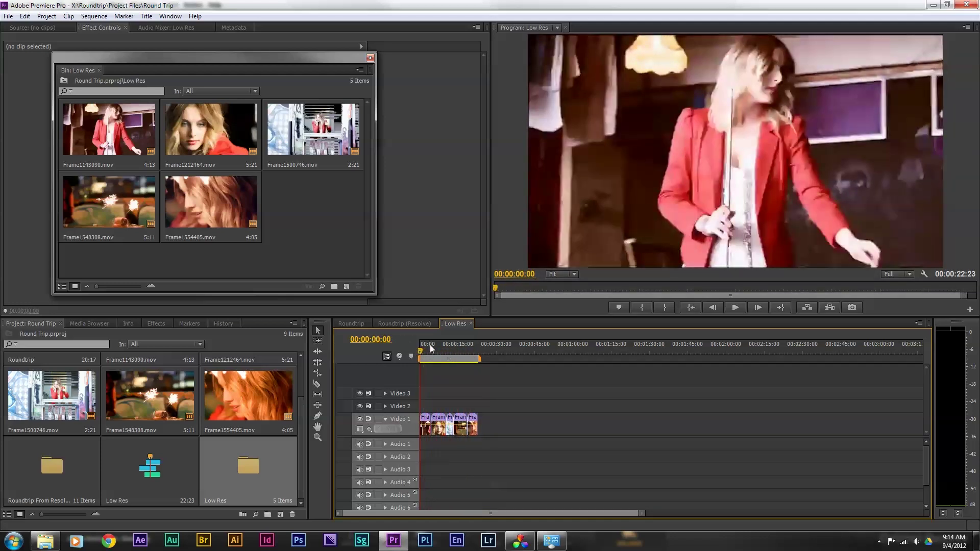
# Export the project as Final Cut Pro XML named 'Low Resolution Round Trip' in low res proxies.
pyautogui.click(8, 16)
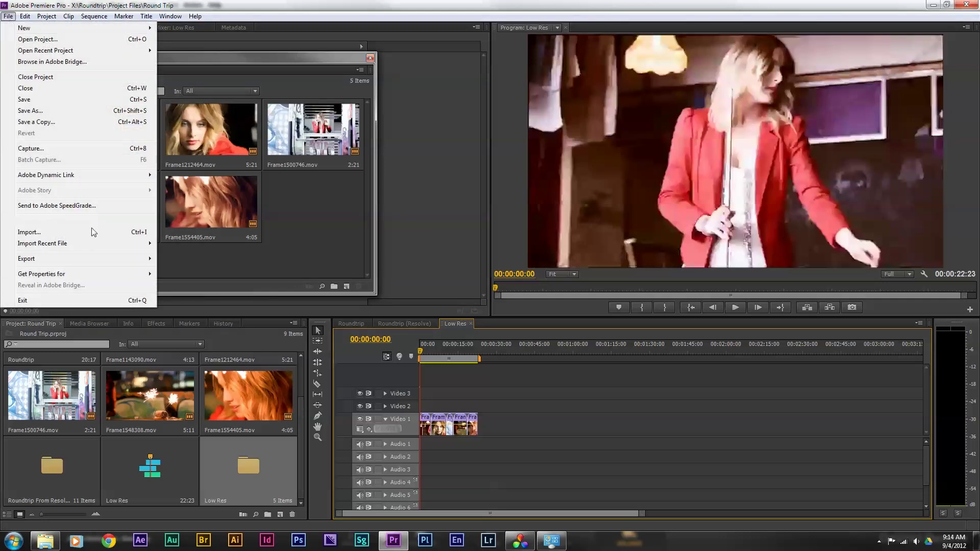
pyautogui.moveTo(84, 259)
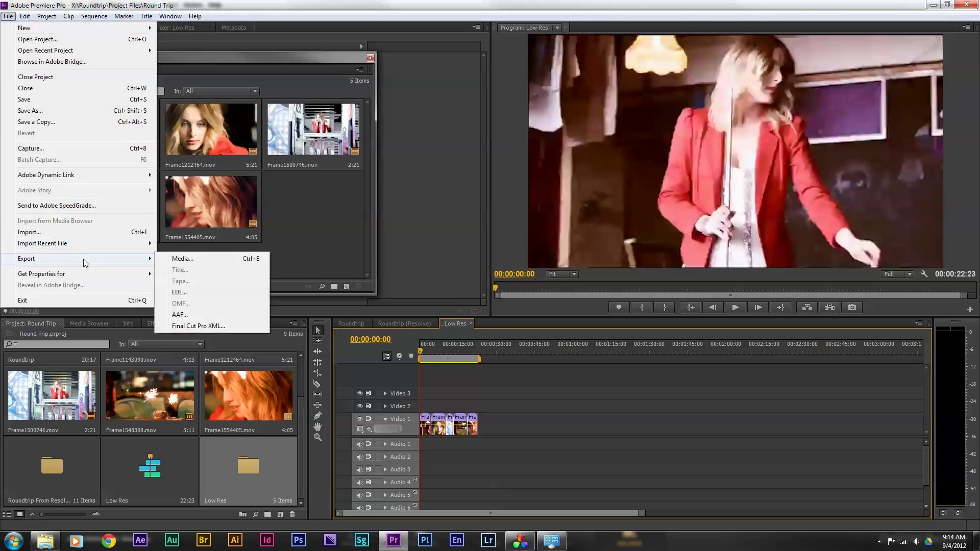
pyautogui.click(213, 328)
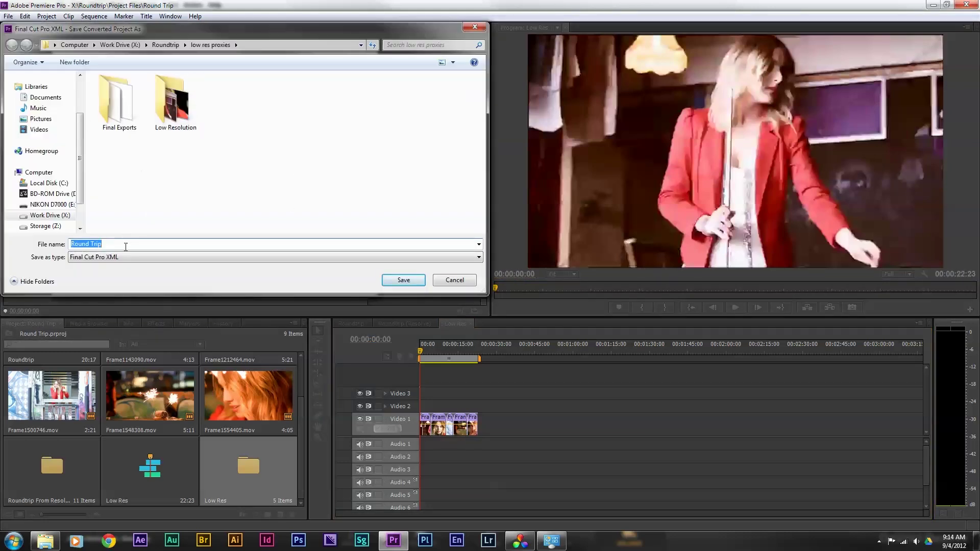
pyautogui.click(124, 247)
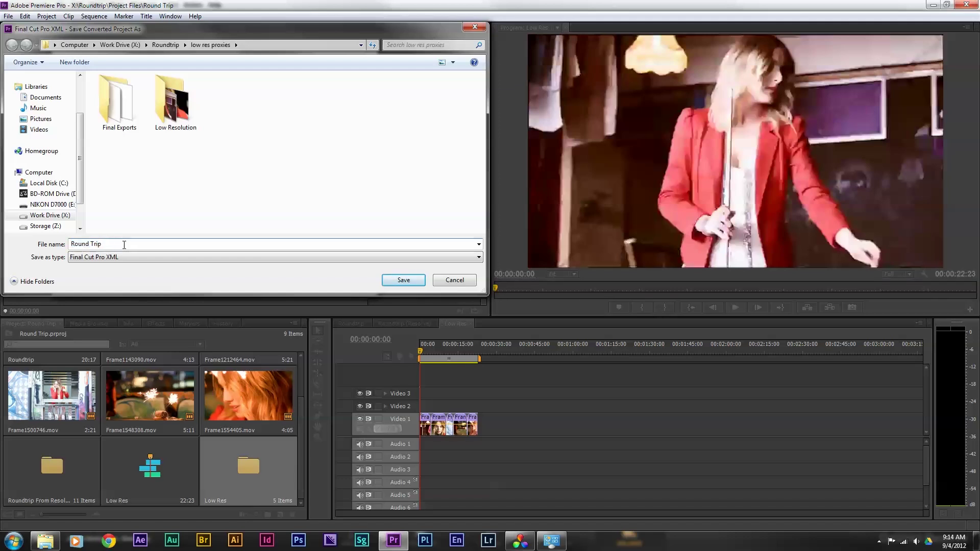
pyautogui.click(404, 280)
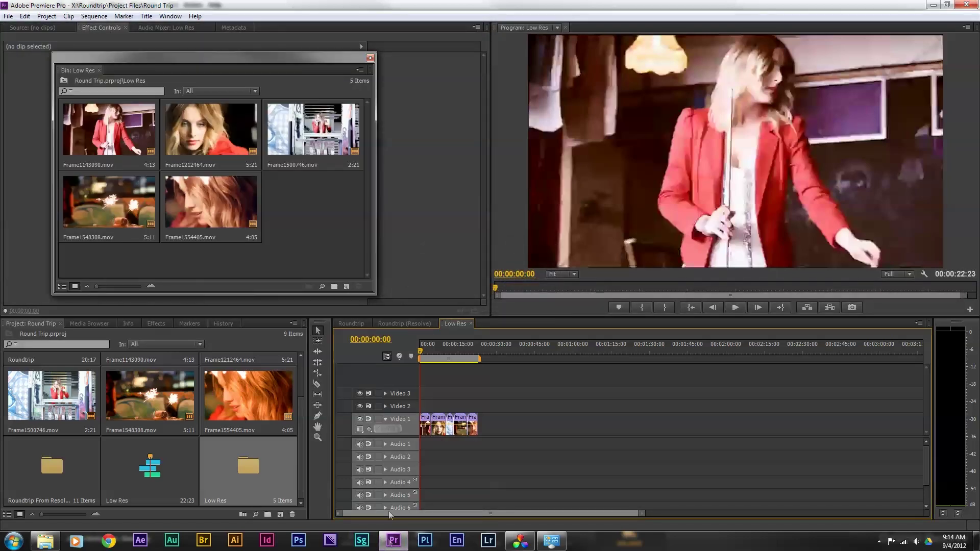
# In DaVinci Resolve, open Low Resolution Round Trip.xml for timeline import.
pyautogui.click(519, 540)
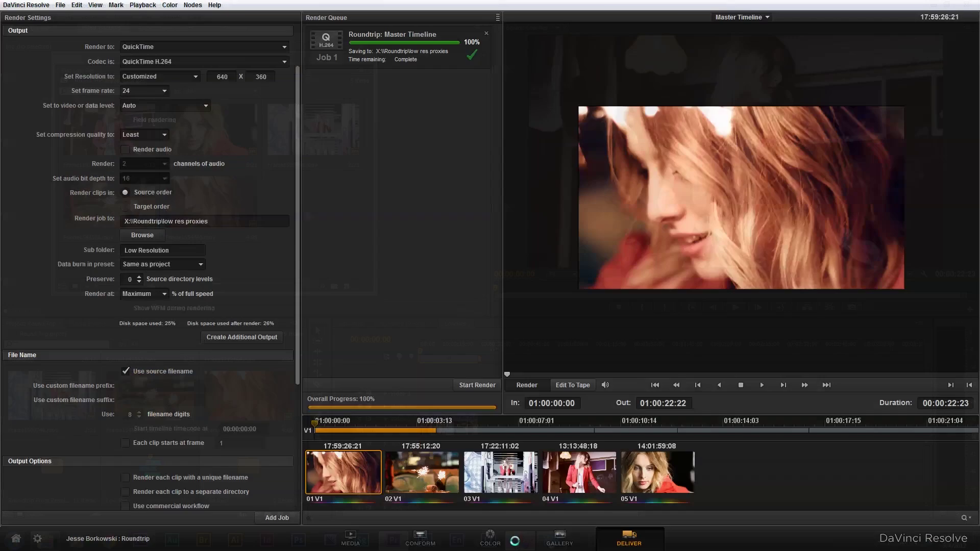
pyautogui.click(420, 540)
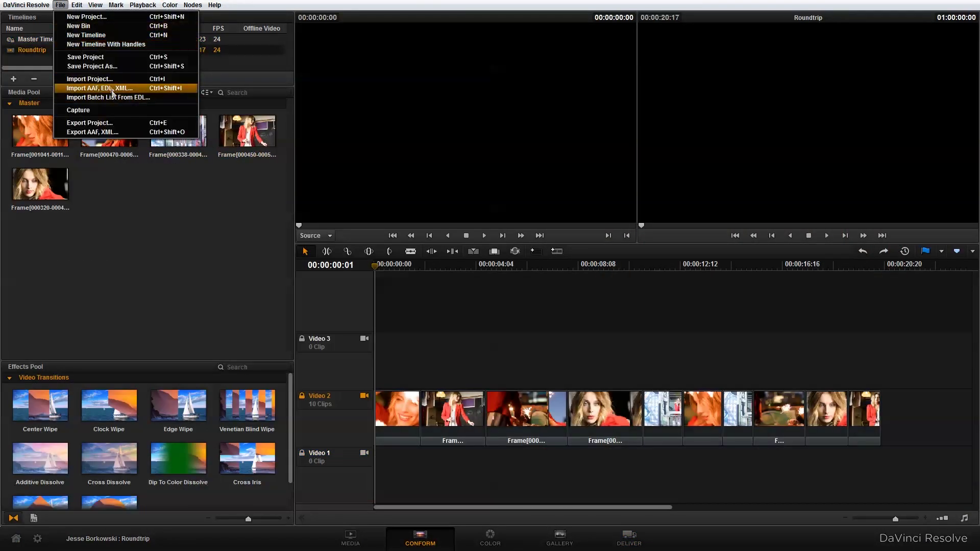
pyautogui.click(99, 88)
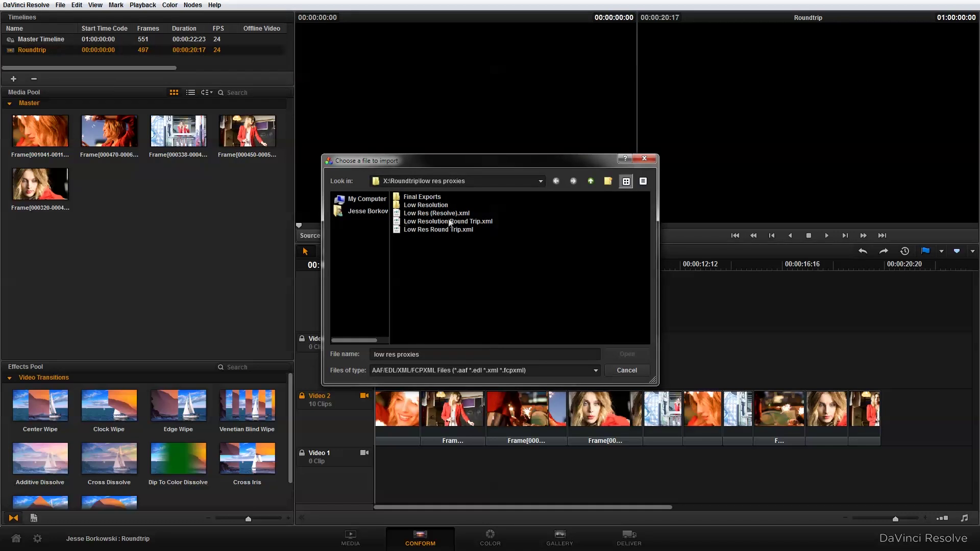
pyautogui.click(450, 222)
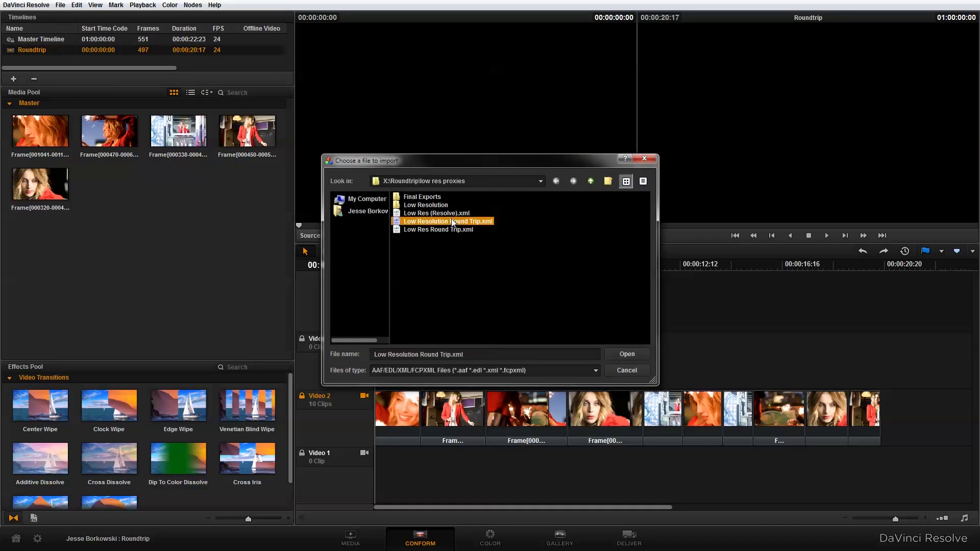
pyautogui.click(617, 355)
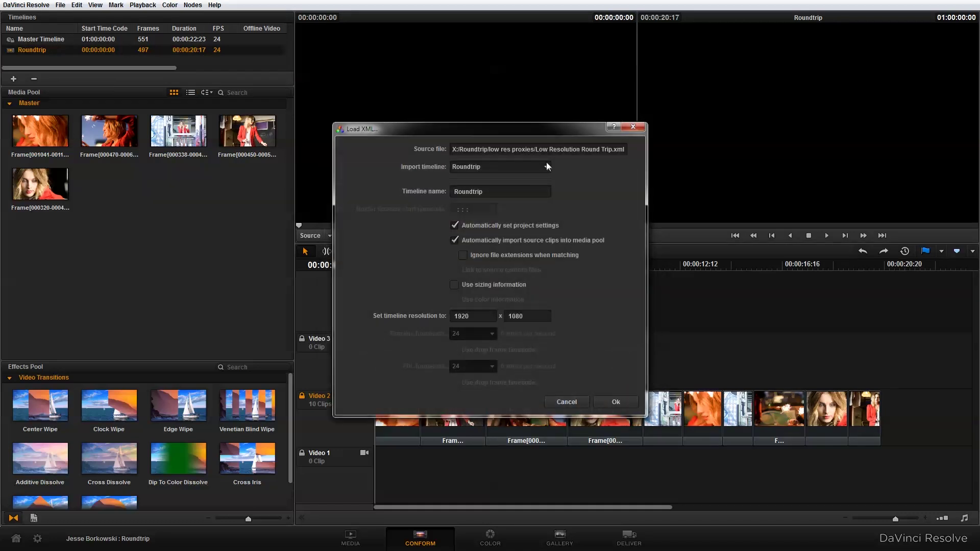
# Import the Low Res timeline at 1920x1080 with auto-import of source clips turned off.
pyautogui.click(494, 168)
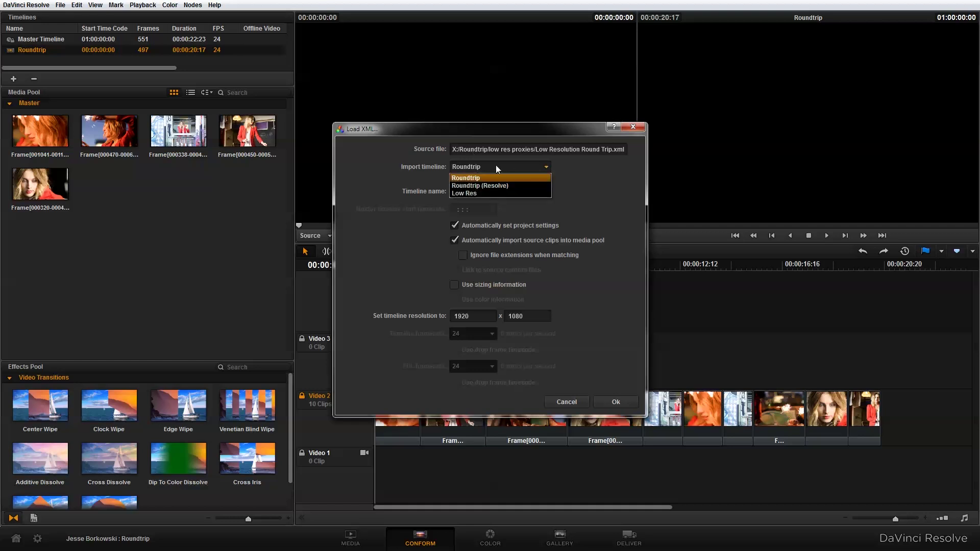
pyautogui.click(458, 195)
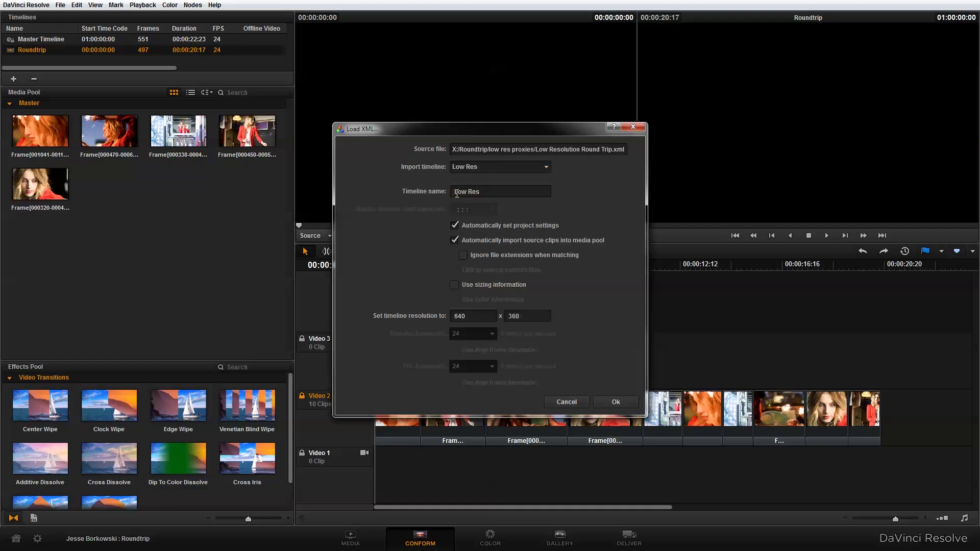
pyautogui.click(456, 241)
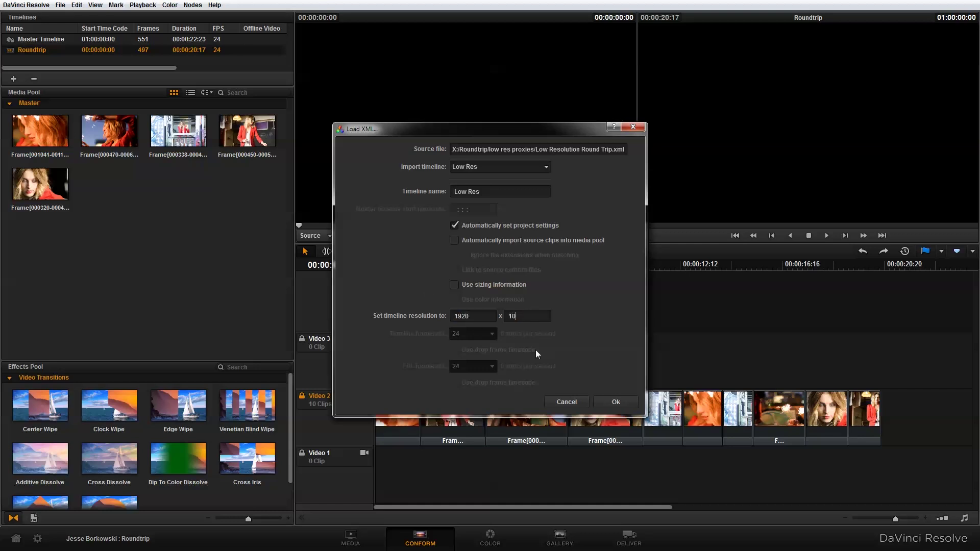
pyautogui.click(617, 401)
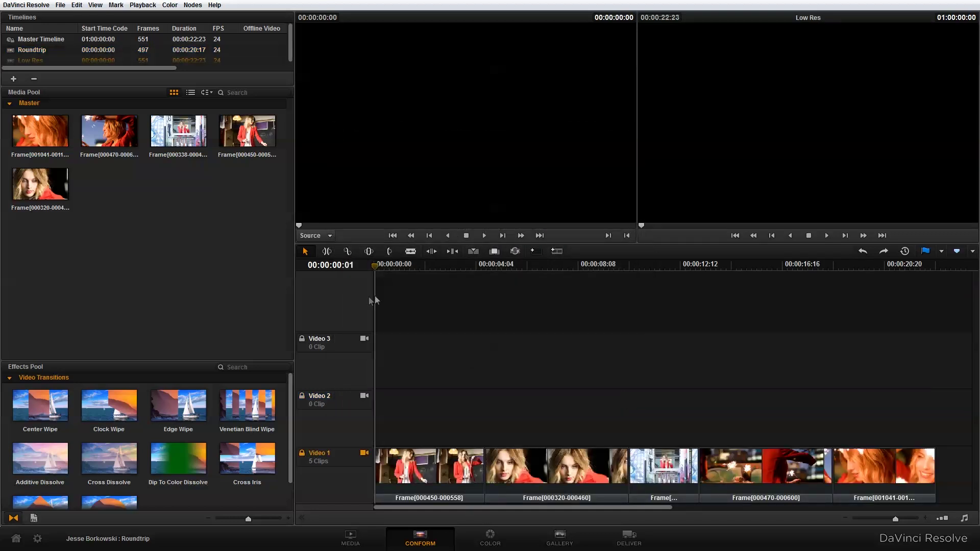
# On the Color page, step through the Low Res timeline clips to clip 03.
pyautogui.click(490, 537)
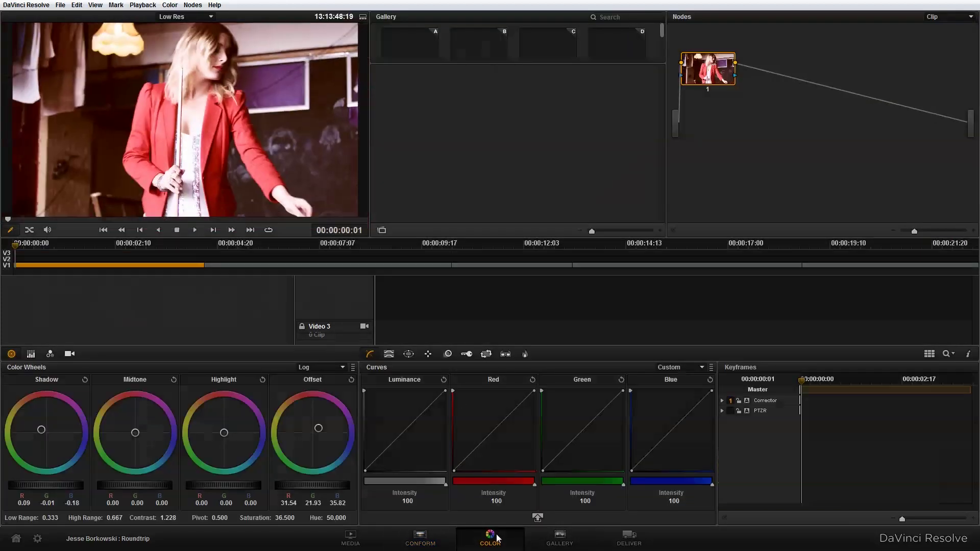
pyautogui.click(217, 248)
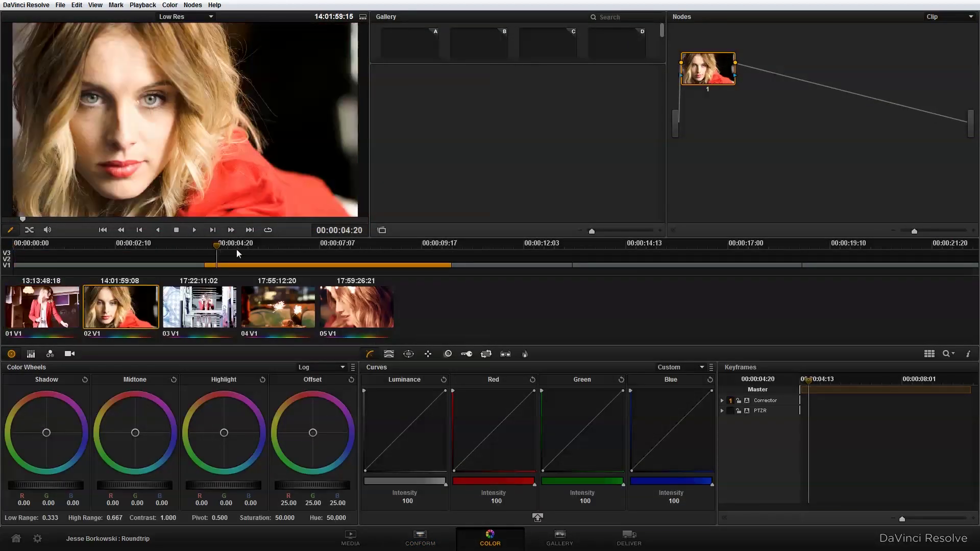
pyautogui.click(274, 245)
pyautogui.click(338, 247)
pyautogui.click(283, 245)
pyautogui.click(201, 309)
# View clip 03's details to confirm it links to the 2400x1350 DNG source.
pyautogui.rightClick(202, 310)
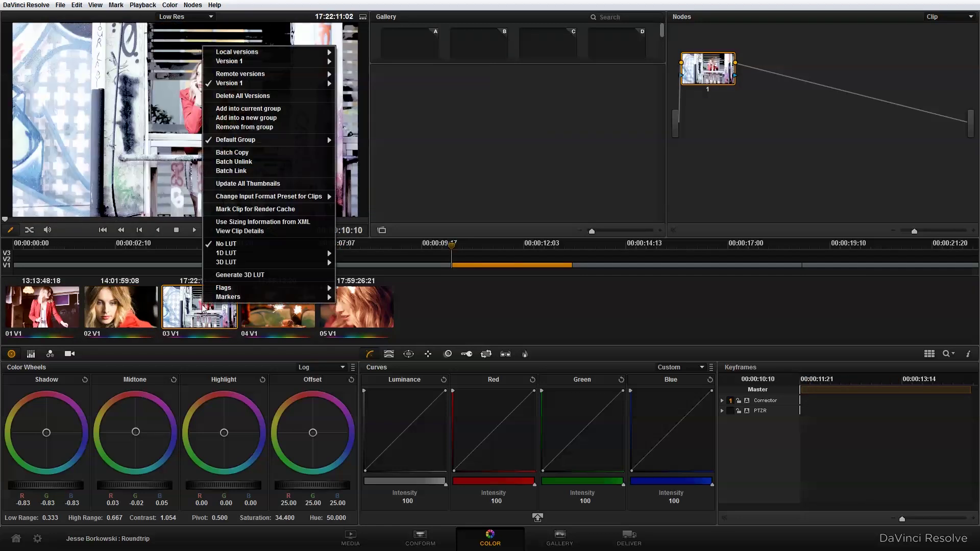
pyautogui.click(259, 230)
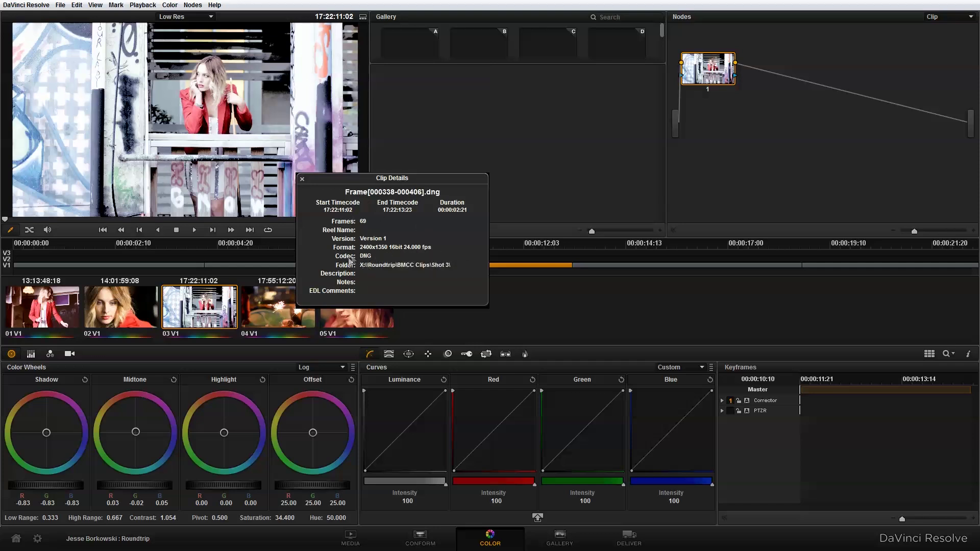
pyautogui.click(302, 180)
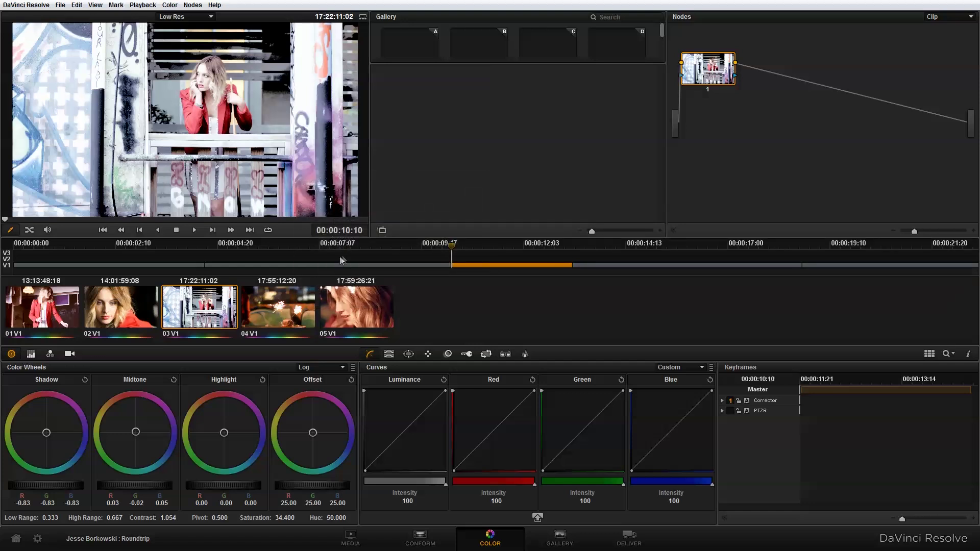
# Apply the Final Cut Pro XML Round-Trip render preset with the Uncompressed RGB 10 bits codec.
pyautogui.click(630, 538)
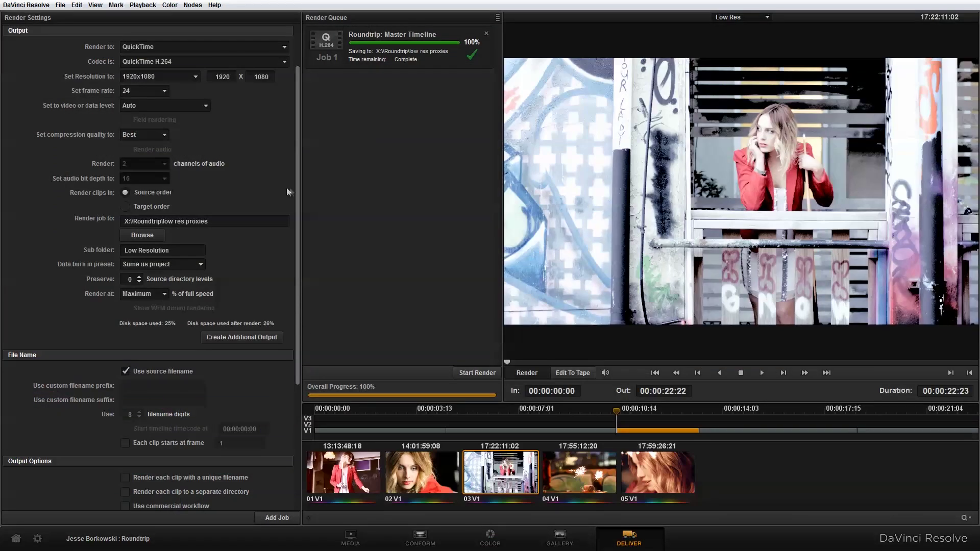
pyautogui.moveTo(295, 180); pyautogui.dragTo(289, 112)
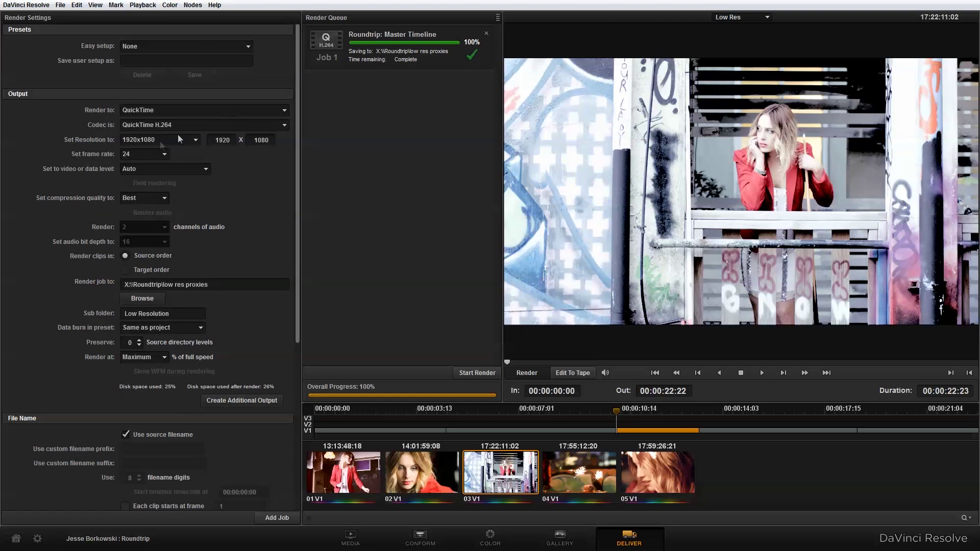
pyautogui.click(246, 47)
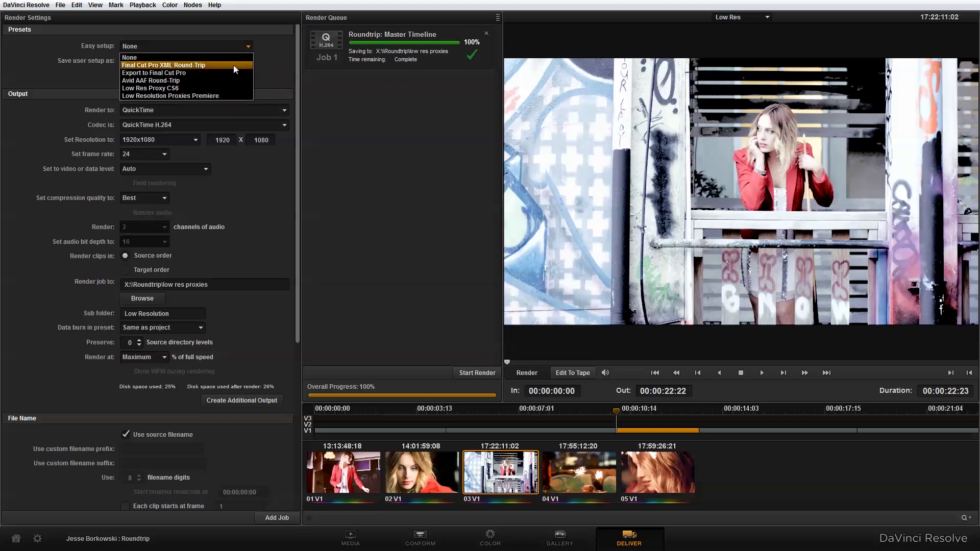
pyautogui.click(234, 65)
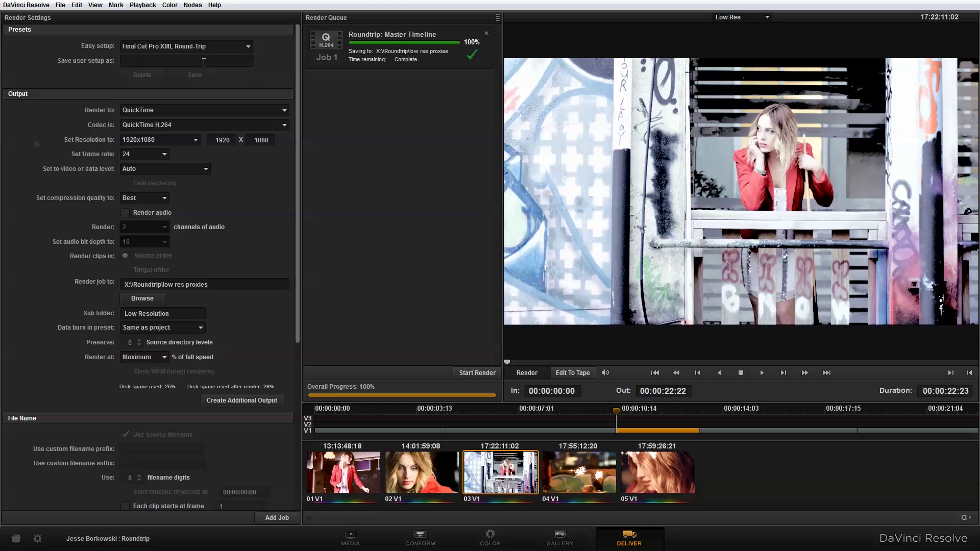
pyautogui.click(249, 127)
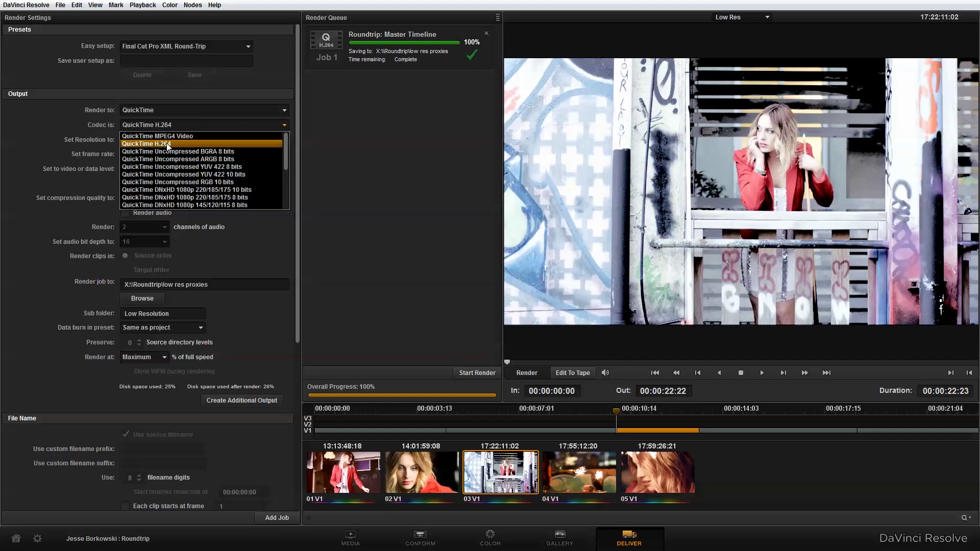
pyautogui.click(185, 182)
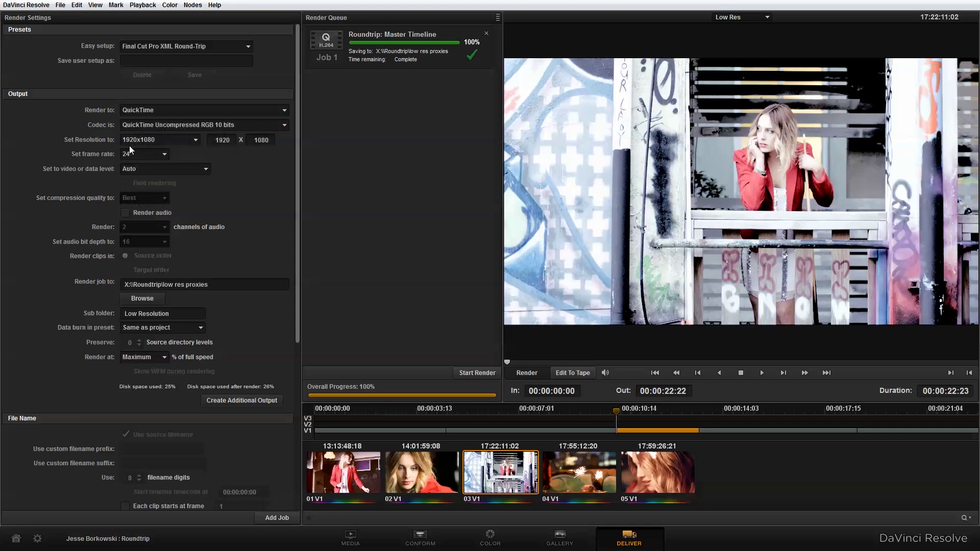
pyautogui.scroll(-5, 295, 466)
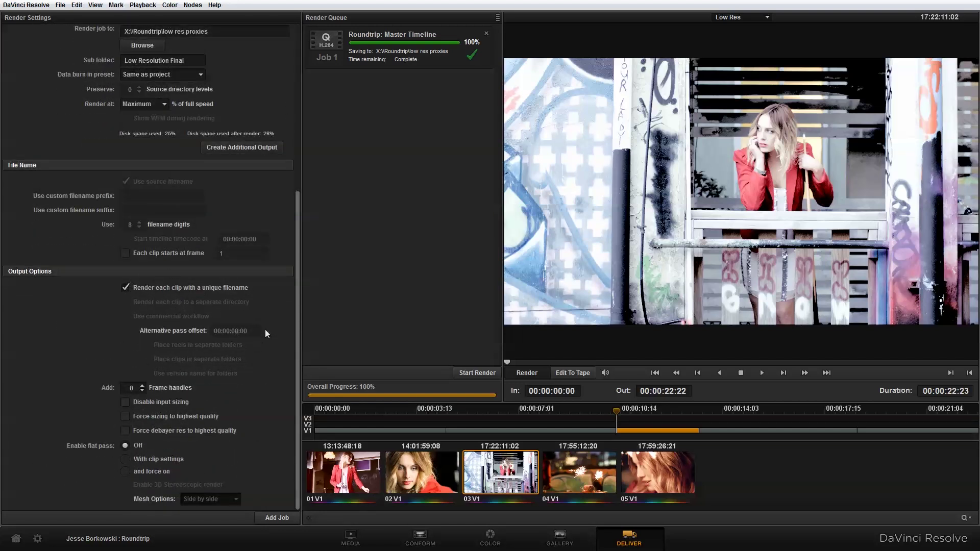
pyautogui.scroll(5, 295, 351)
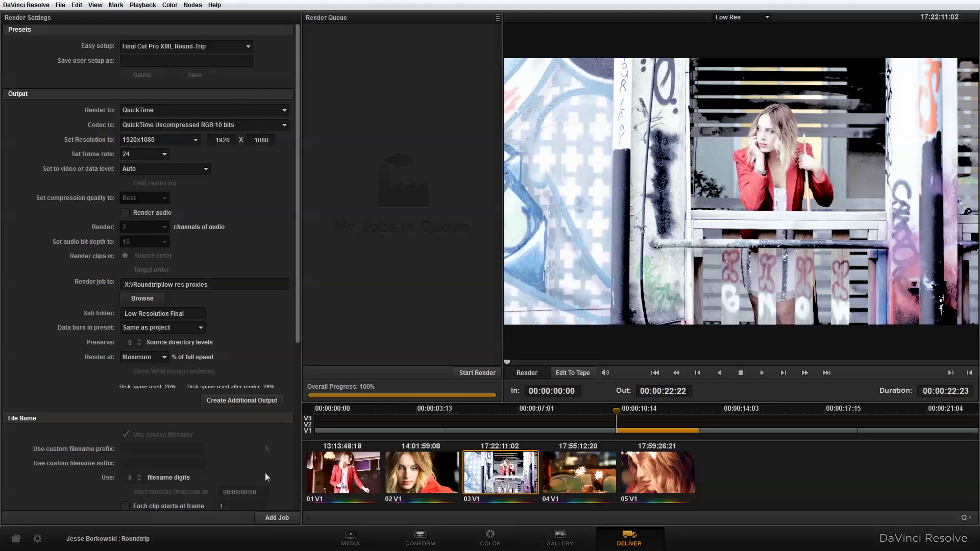
# Queue the Low Res timeline into the existing Low Resolution Final folder and start rendering.
pyautogui.click(277, 519)
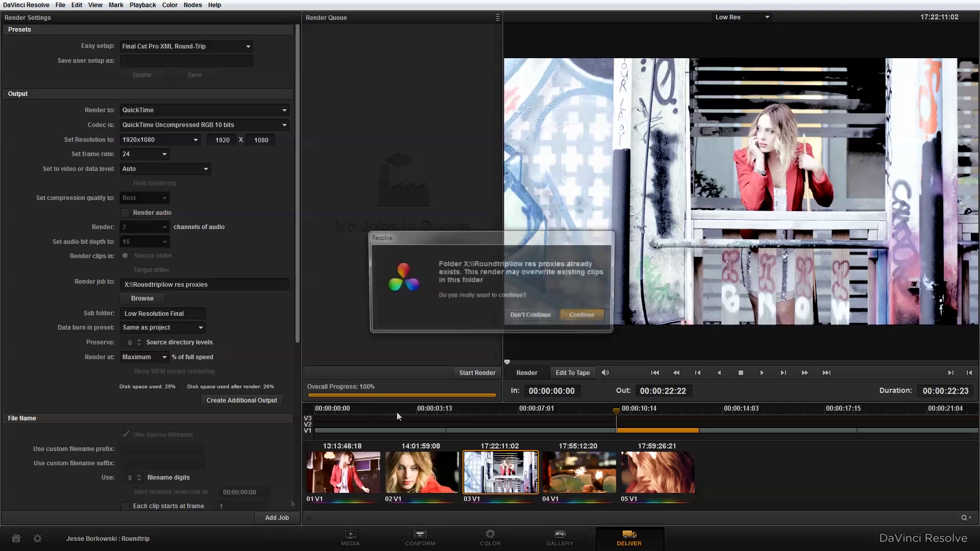
pyautogui.click(581, 316)
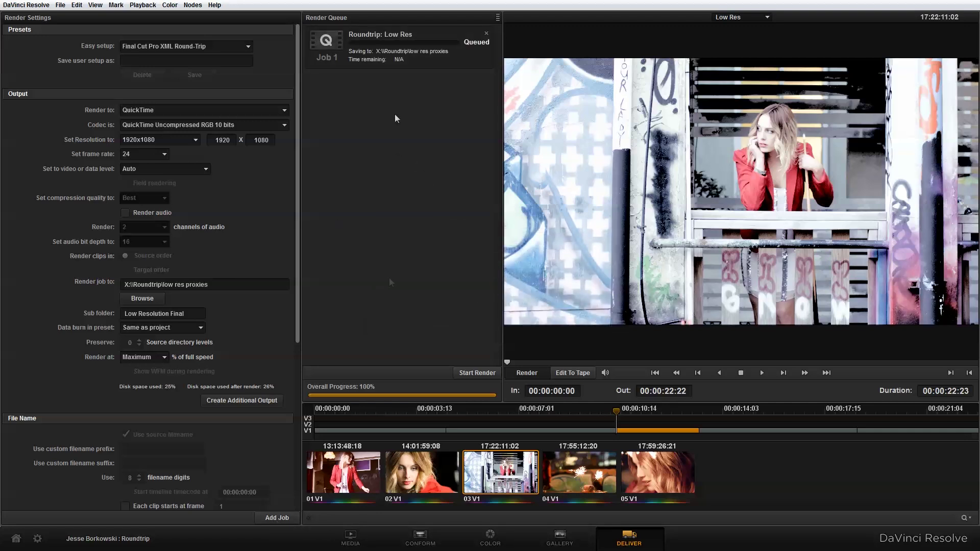
pyautogui.click(470, 372)
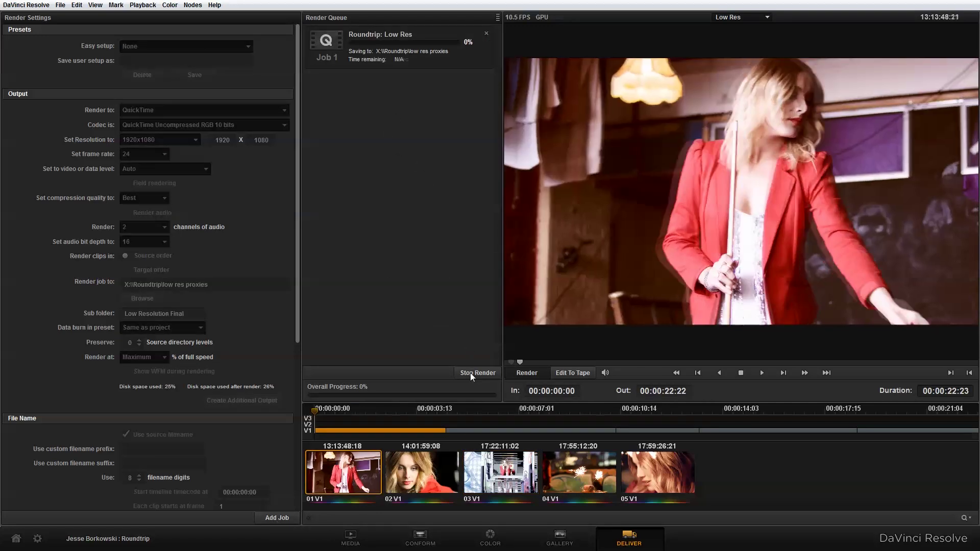